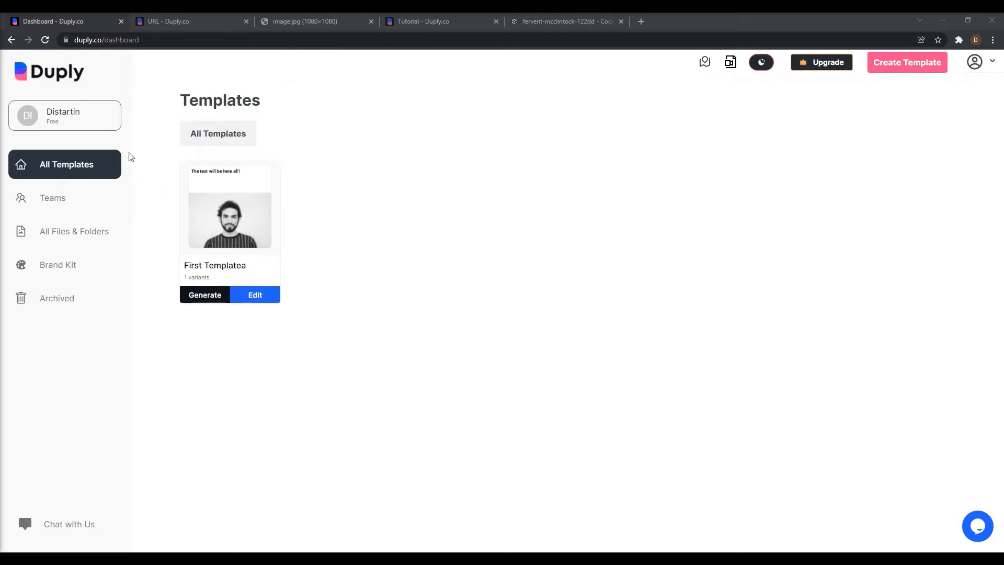
Start a new template of type image / video overlay, sized for an Instagram Post.
{"action": "left_click", "coordinate": [77, 166]}
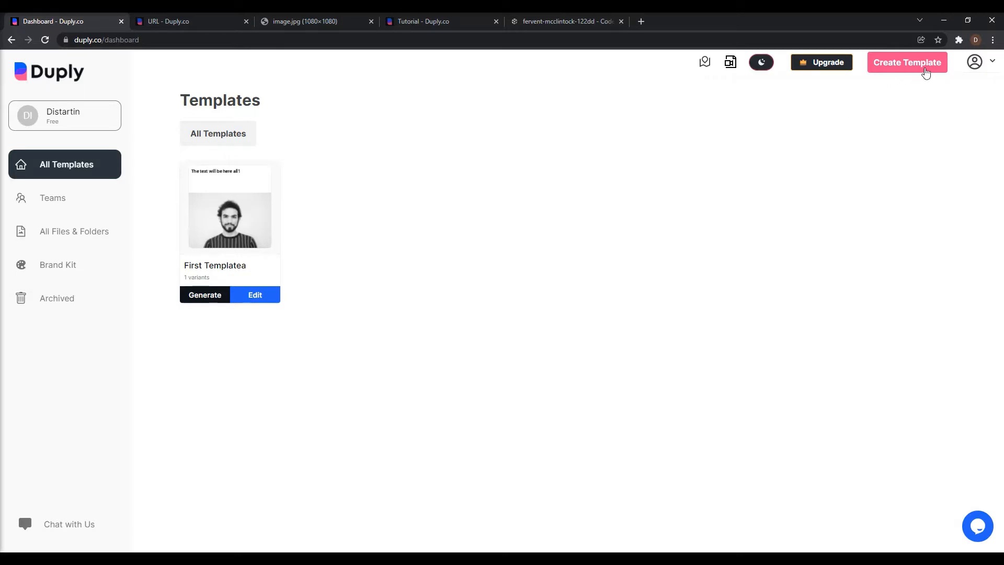
{"action": "left_click", "coordinate": [926, 72]}
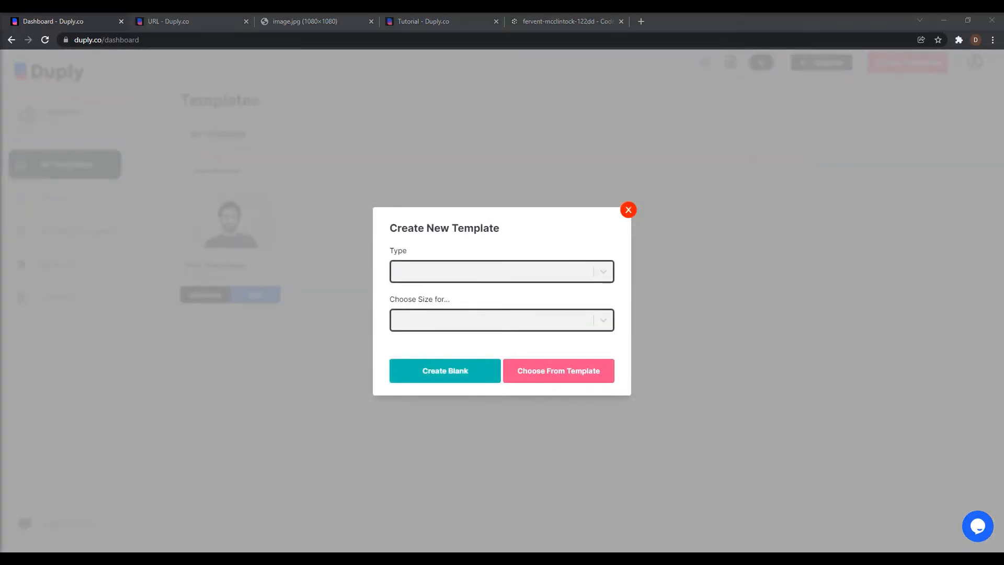
{"action": "left_click", "coordinate": [554, 267]}
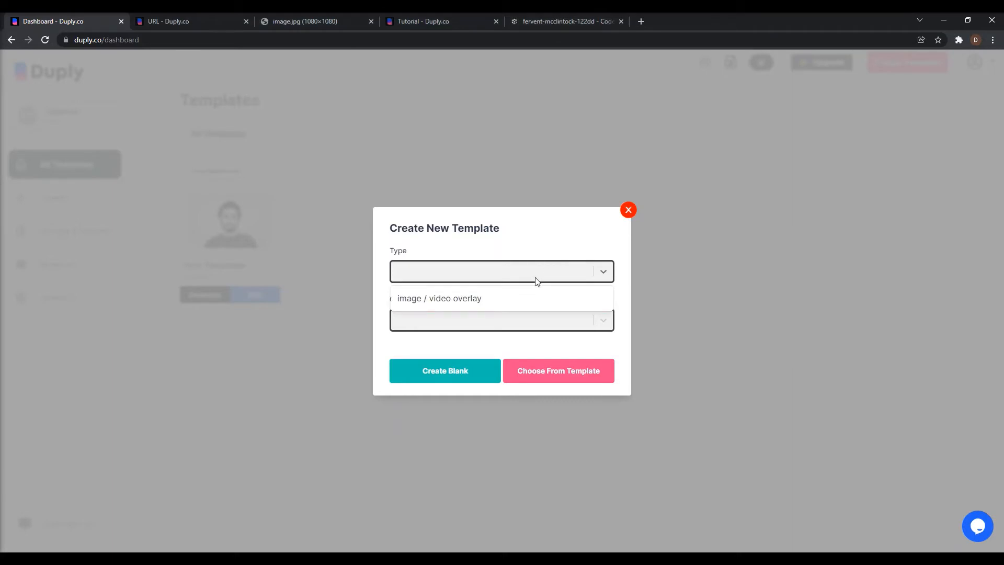
{"action": "left_click", "coordinate": [528, 298]}
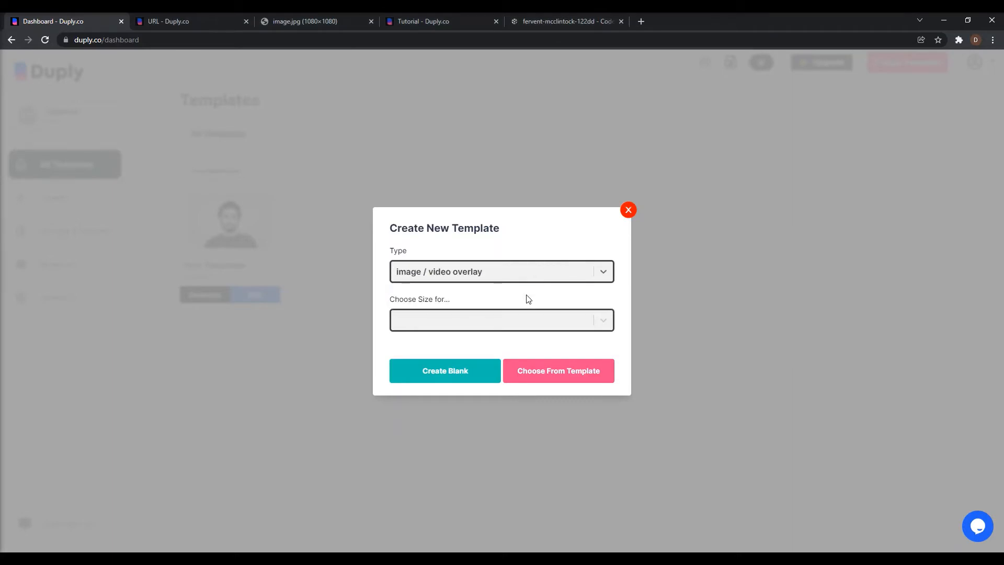
{"action": "left_click", "coordinate": [524, 320]}
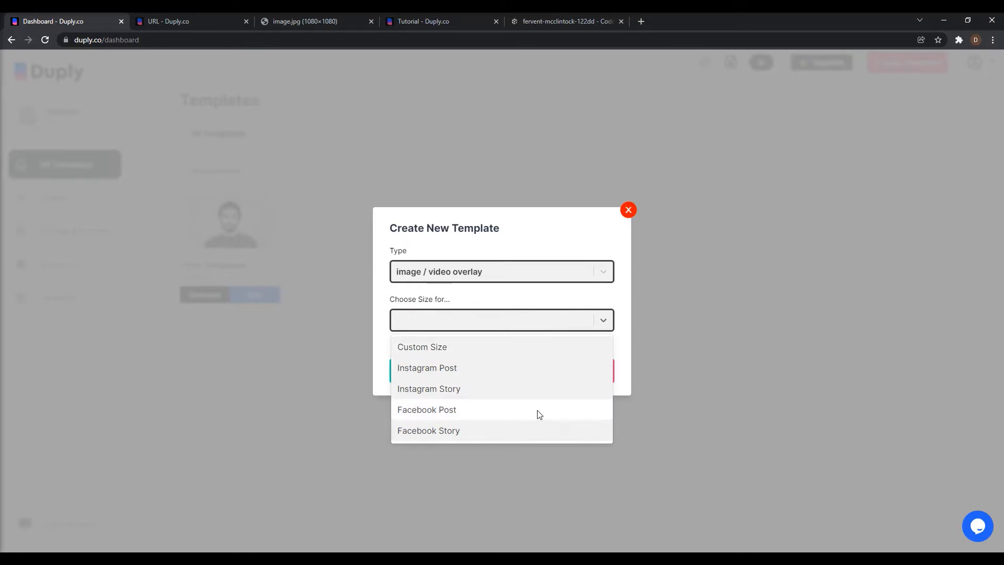
{"action": "left_click", "coordinate": [500, 347]}
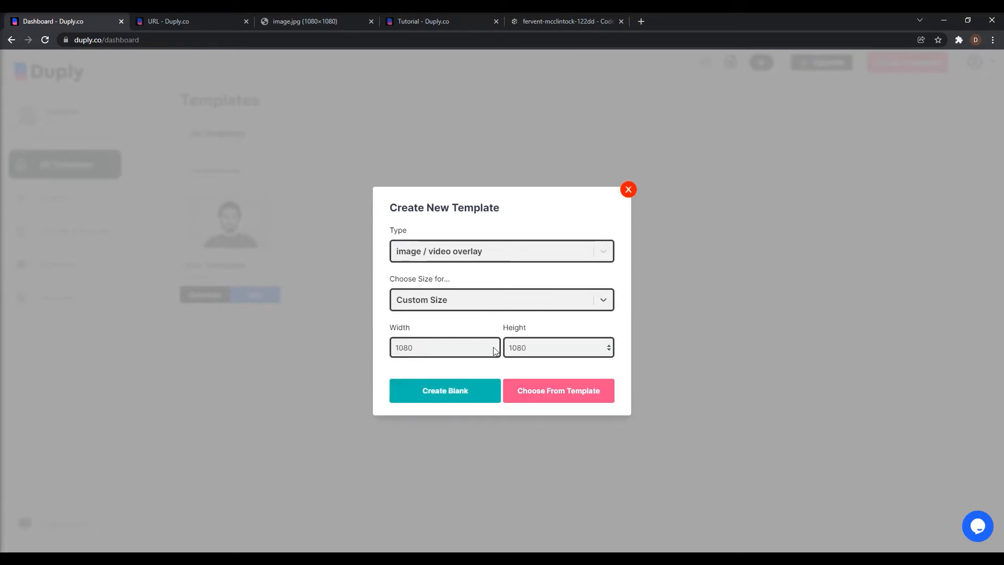
{"action": "left_click", "coordinate": [527, 309]}
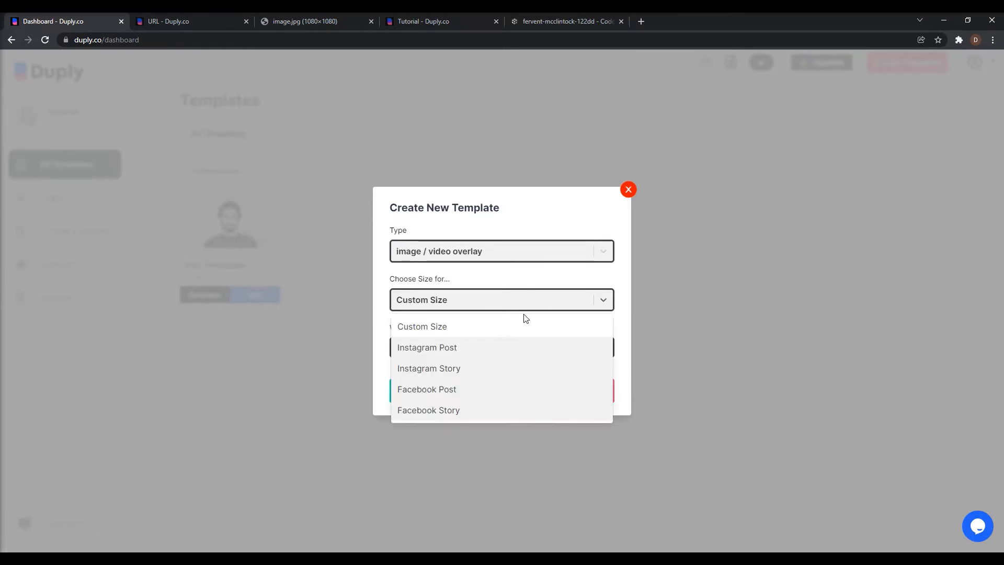
{"action": "left_click", "coordinate": [529, 349]}
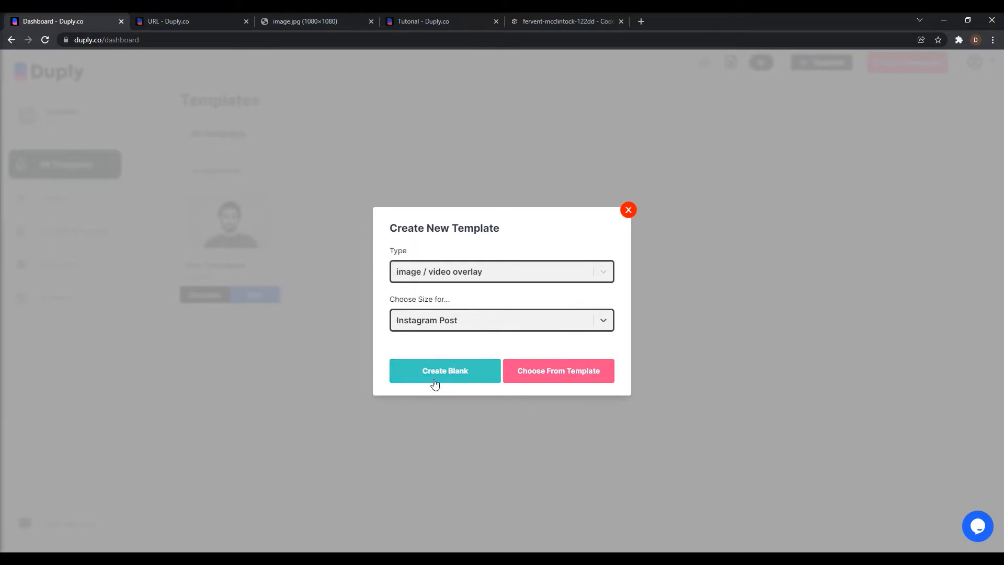
Create the new template from the ready-made Fashion Collection Ad design.
{"action": "left_click", "coordinate": [467, 373]}
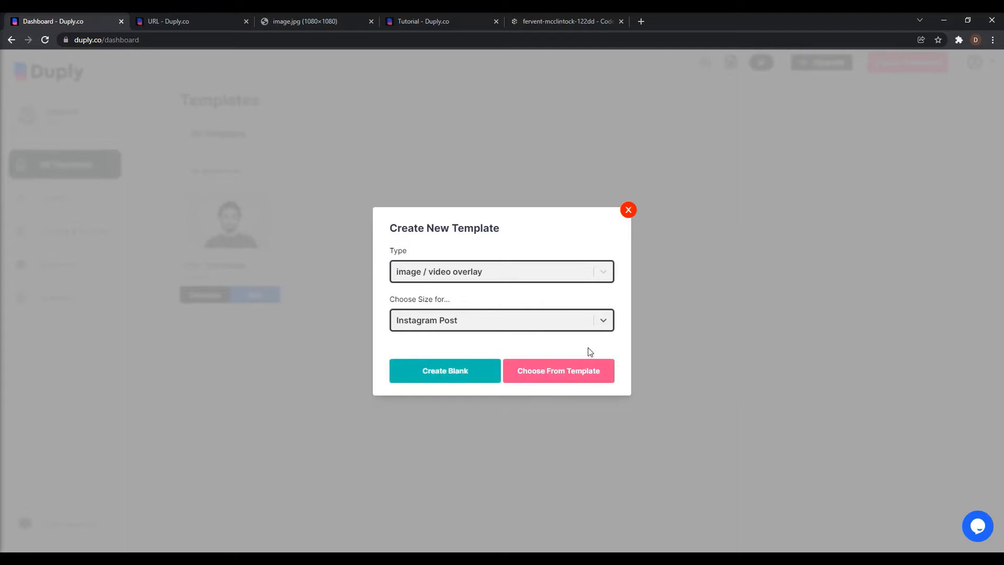
{"action": "left_click", "coordinate": [573, 372]}
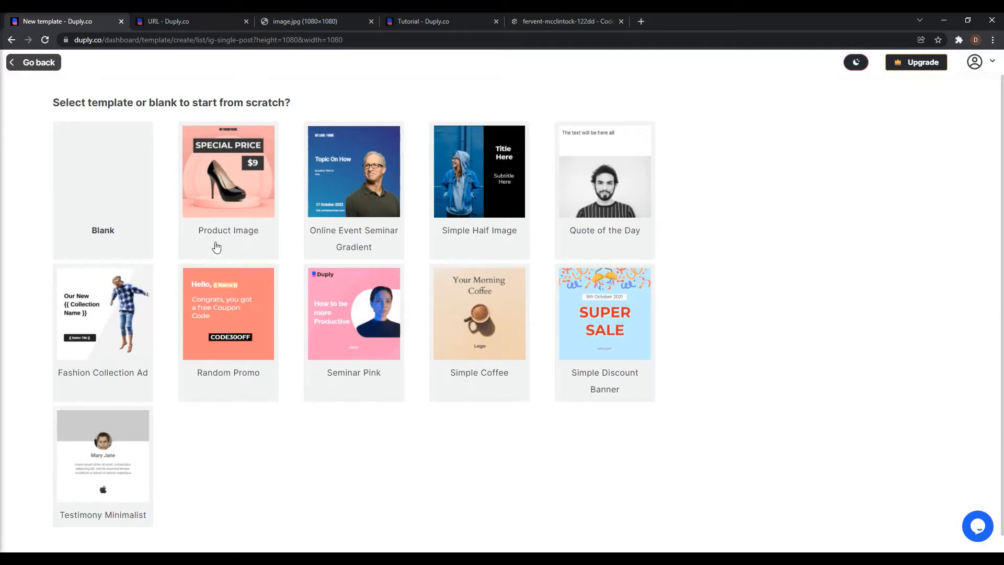
{"action": "left_click", "coordinate": [112, 328]}
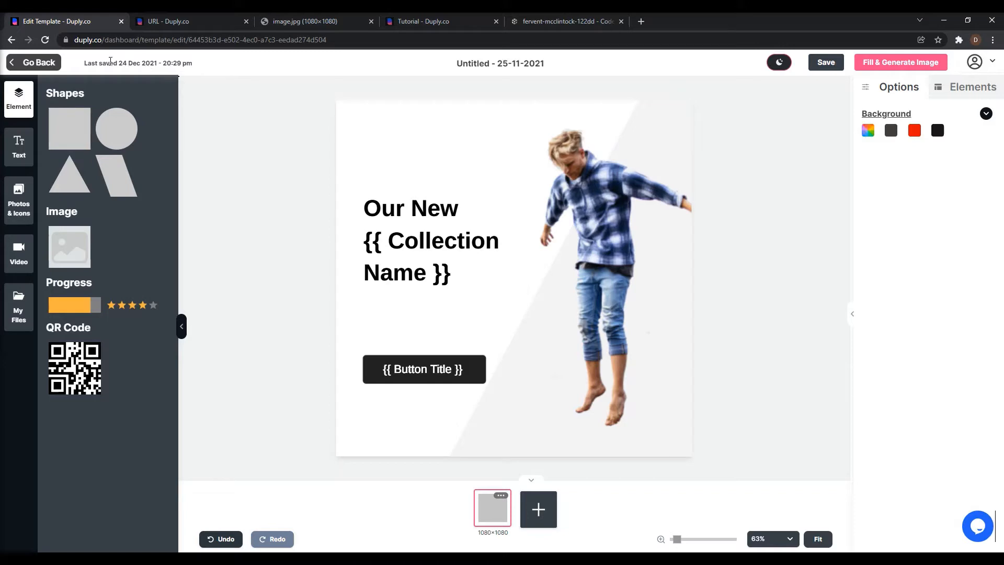
{"action": "left_click_drag", "start_coordinate": [110, 62], "coordinate": [208, 65]}
{"action": "left_click", "coordinate": [212, 68]}
{"action": "left_click", "coordinate": [120, 66]}
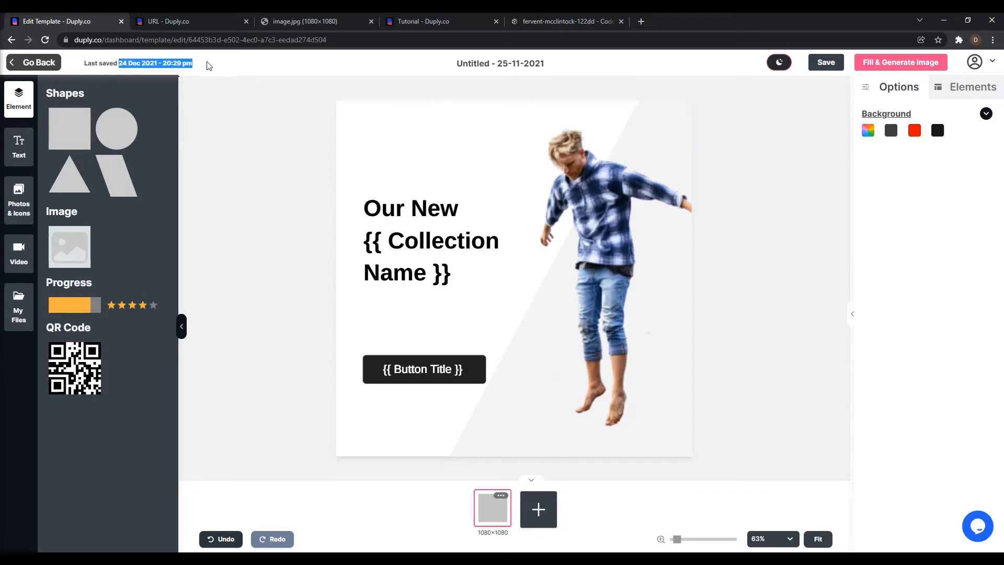
{"action": "left_click", "coordinate": [287, 71]}
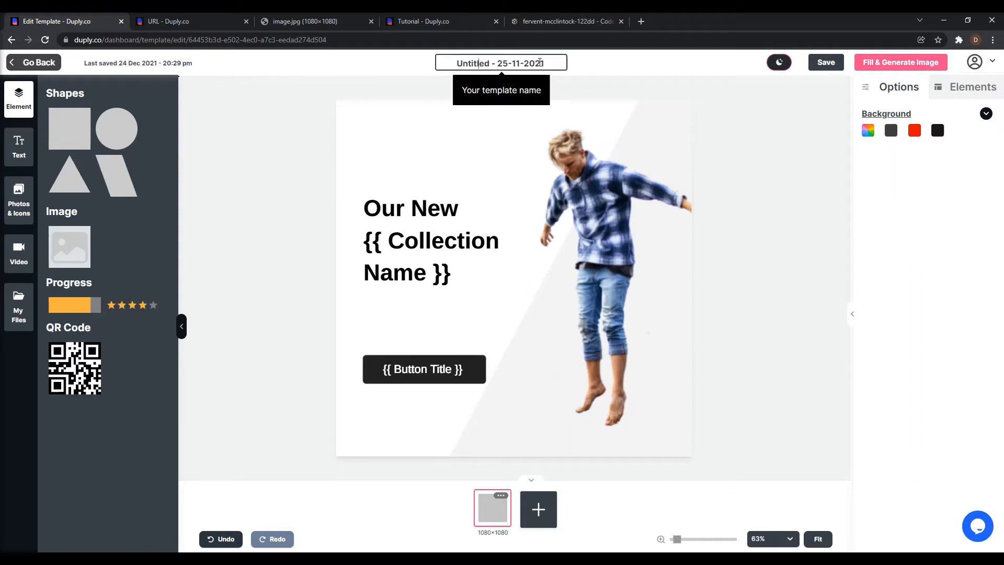
Rename the template as Fashion Collection.
{"action": "left_click_drag", "start_coordinate": [552, 63], "coordinate": [444, 66]}
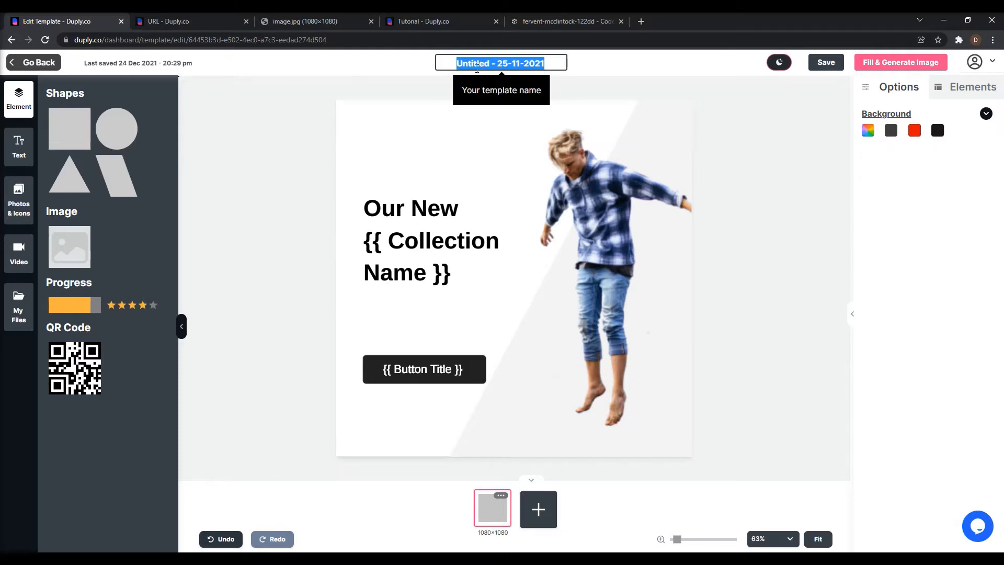
{"action": "type", "text": "Fashi"}
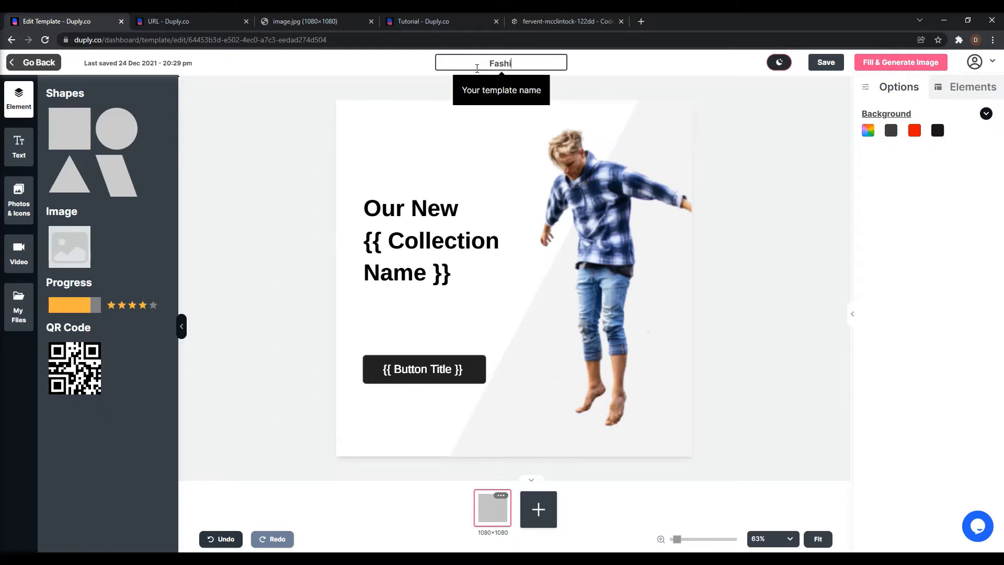
{"action": "type", "text": "on Collection"}
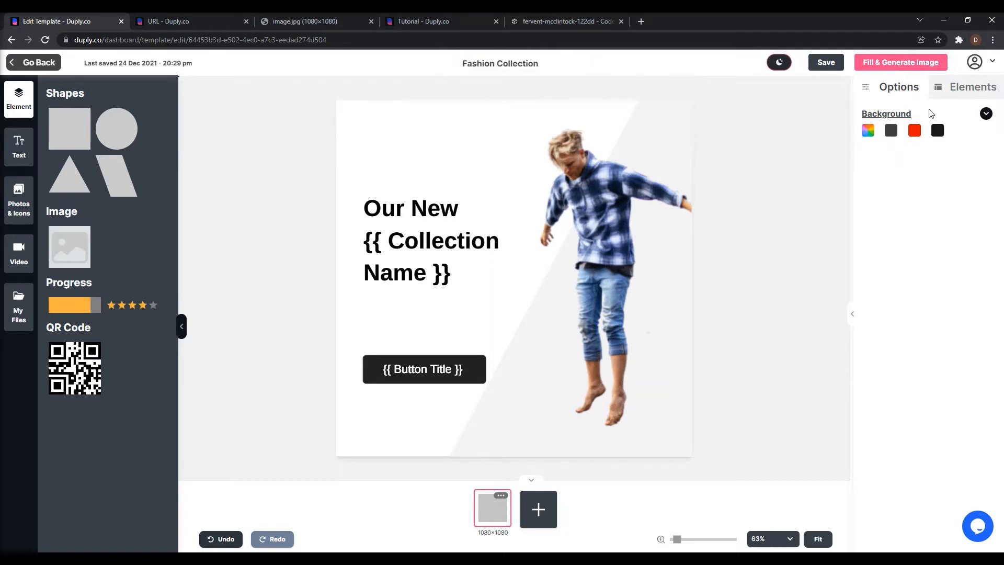
Review the available ways to fill and generate the image, and return to the editor.
{"action": "left_click", "coordinate": [877, 62]}
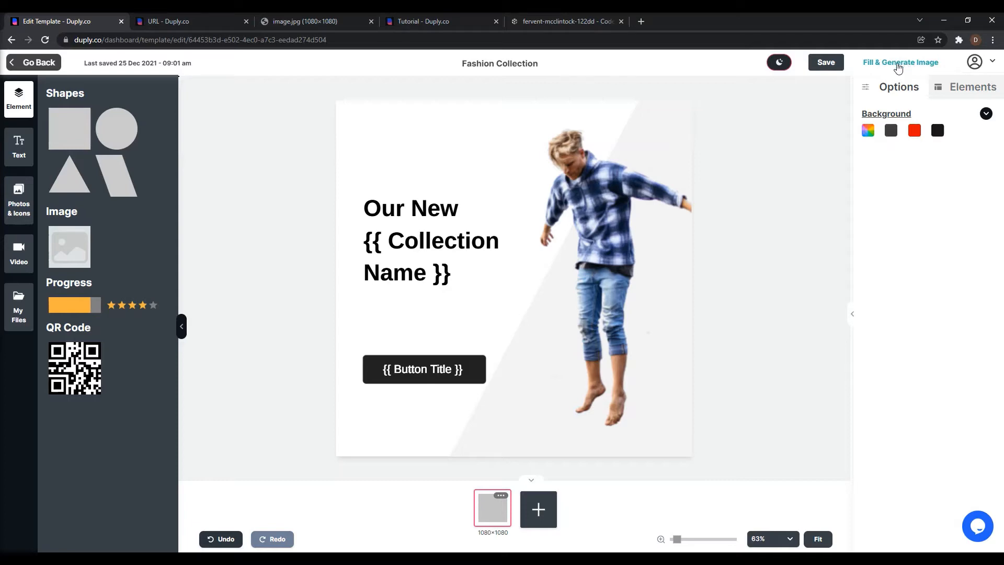
{"action": "left_click", "coordinate": [898, 65]}
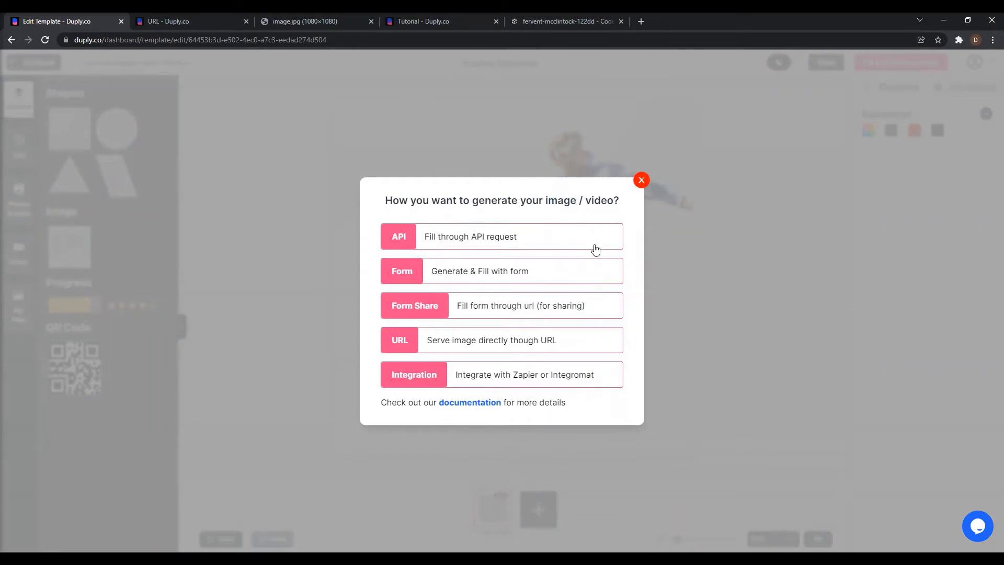
{"action": "left_click", "coordinate": [641, 180]}
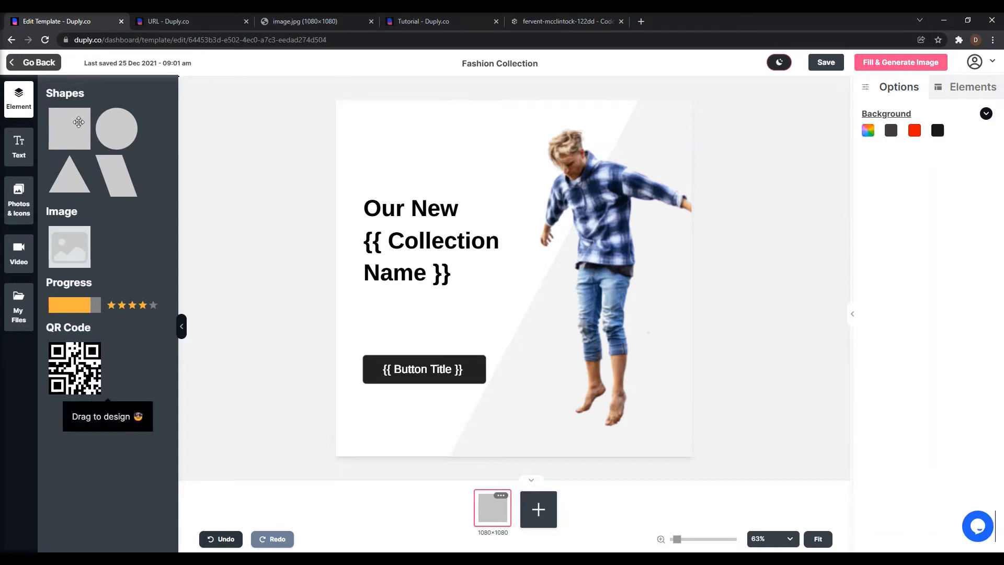
Try placing a square shape above the headline, and remove it from the design.
{"action": "left_click", "coordinate": [23, 139]}
{"action": "left_click", "coordinate": [15, 98]}
{"action": "left_click_drag", "start_coordinate": [67, 136], "coordinate": [91, 142]}
{"action": "left_click", "coordinate": [65, 123]}
{"action": "left_click_drag", "start_coordinate": [414, 173], "coordinate": [392, 173]}
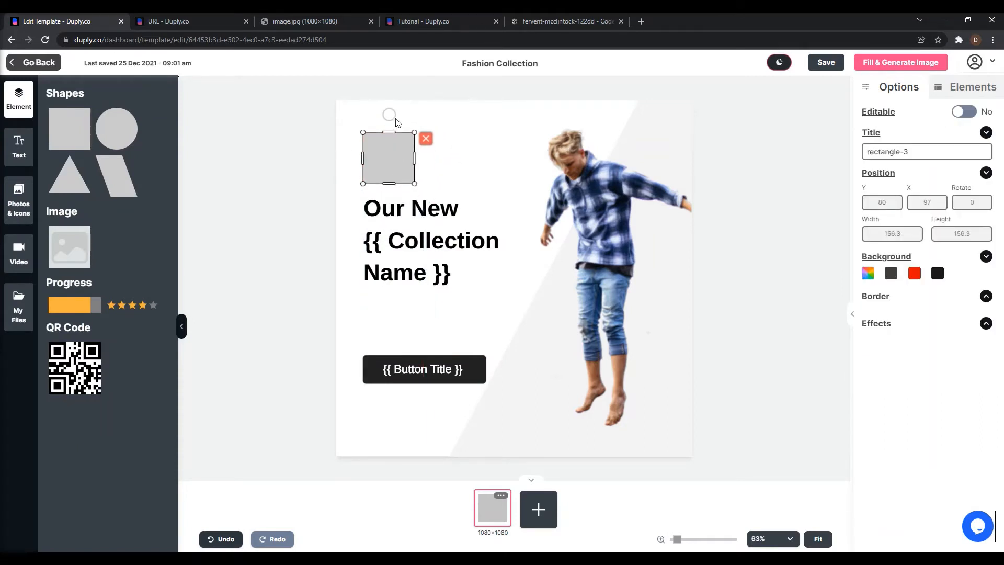
{"action": "left_click", "coordinate": [426, 138]}
{"action": "left_click", "coordinate": [73, 137]}
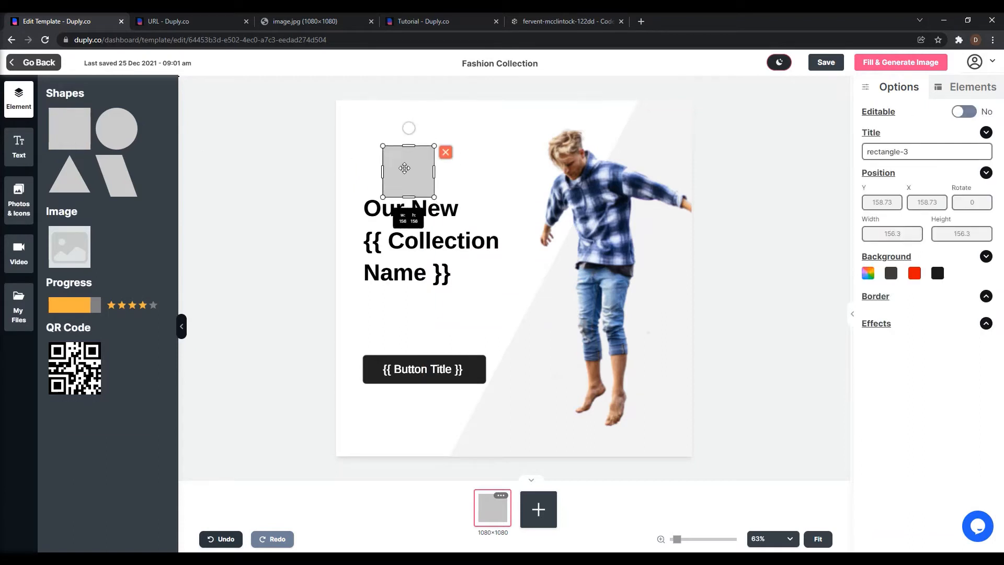
{"action": "left_click", "coordinate": [445, 152]}
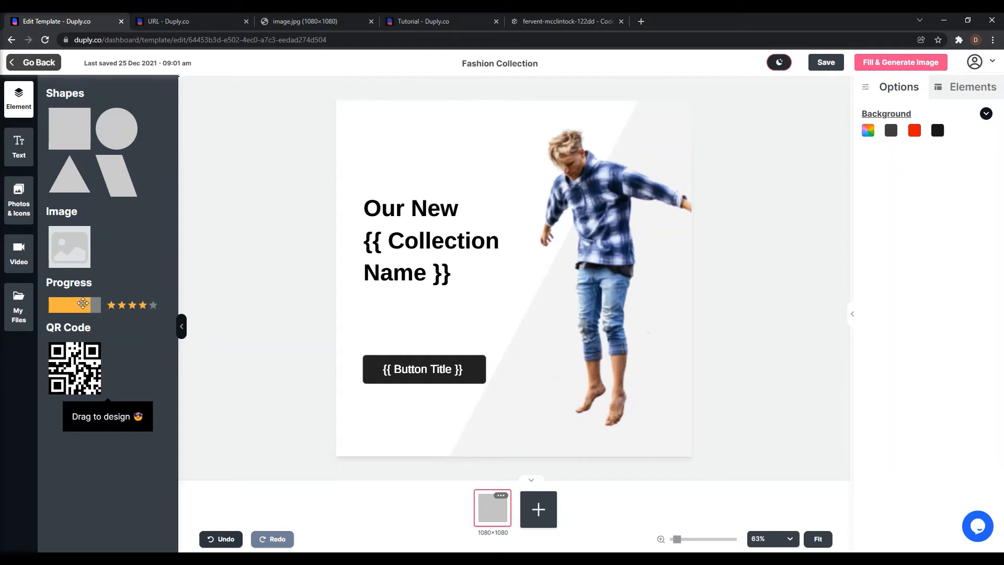
Place a star-rating progress element directly above the "Our New {{ Collection Name }}" headline.
{"action": "left_click_drag", "start_coordinate": [146, 308], "coordinate": [416, 172]}
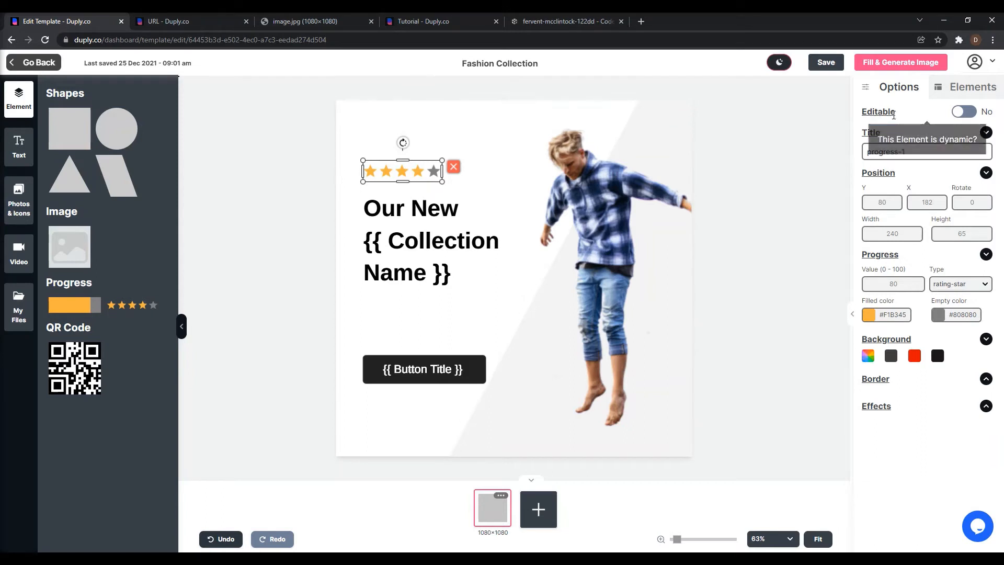
Examine the template's element list, selecting individual elements to match them with their objects on the canvas.
{"action": "left_click", "coordinate": [956, 92]}
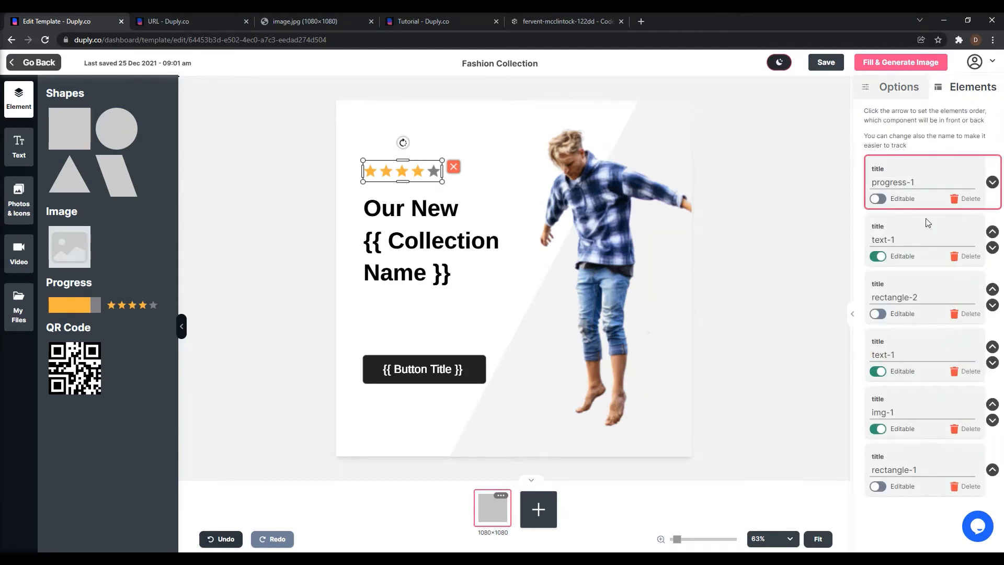
{"action": "left_click", "coordinate": [912, 228]}
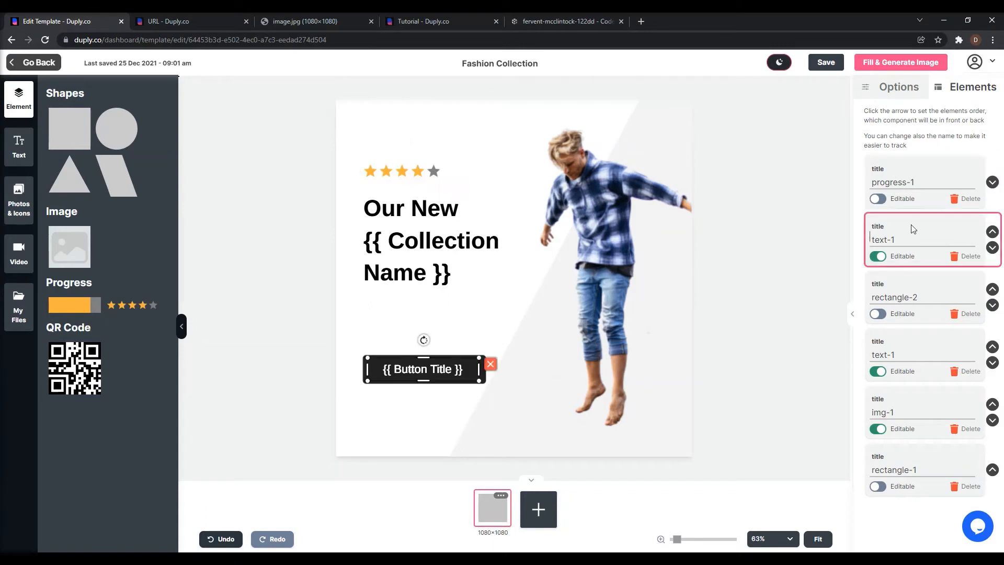
{"action": "left_click", "coordinate": [913, 286]}
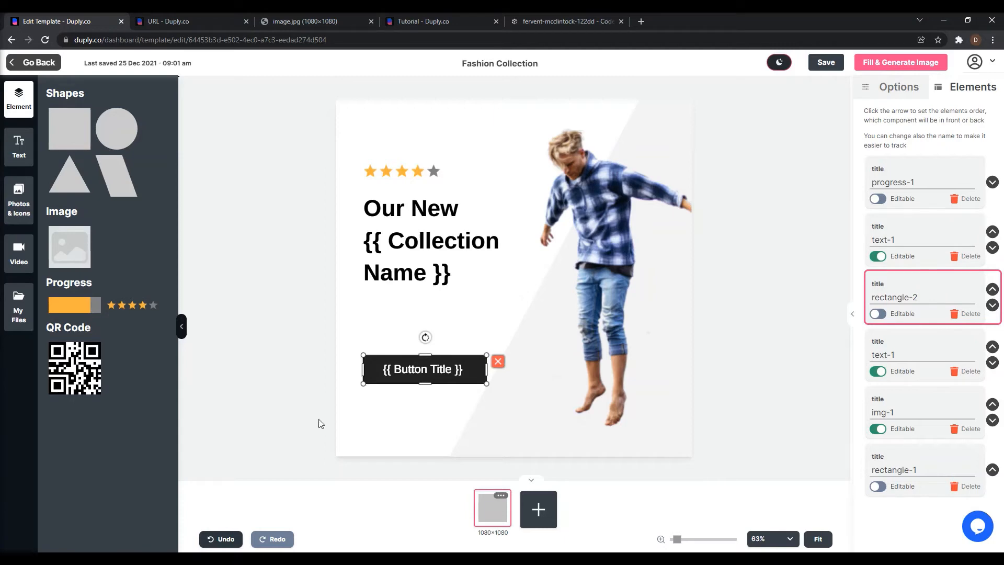
{"action": "left_click", "coordinate": [892, 340]}
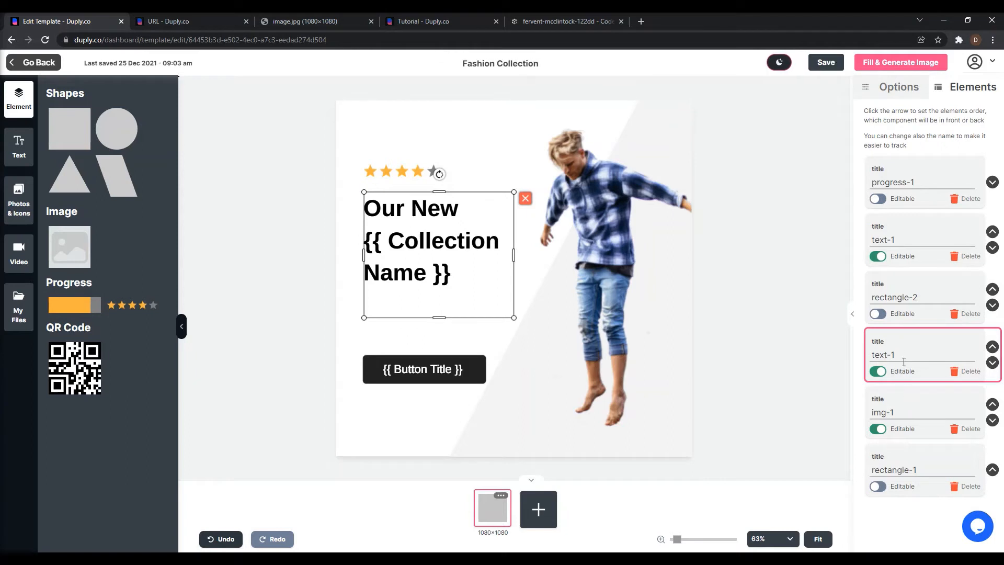
{"action": "left_click", "coordinate": [905, 400]}
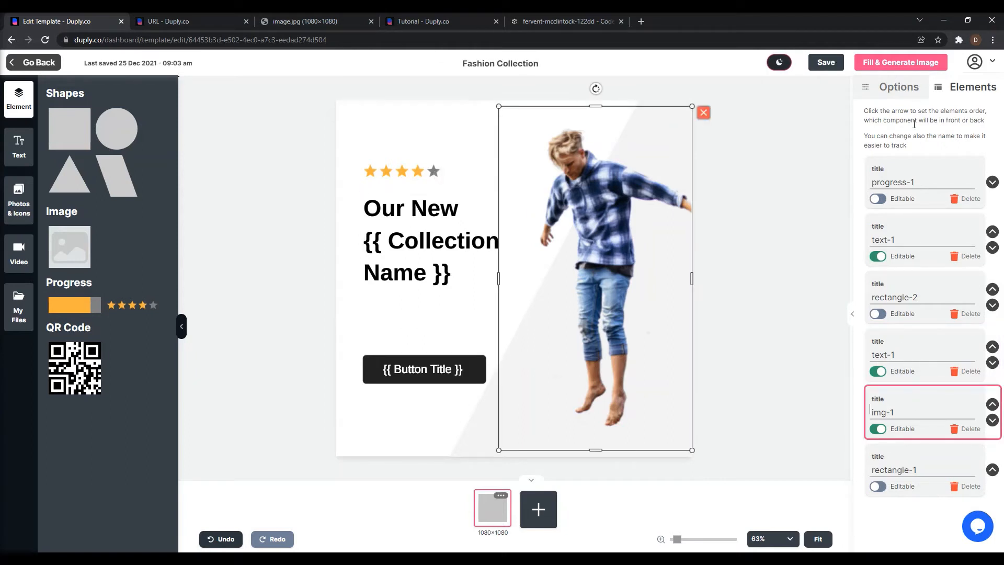
{"action": "left_click", "coordinate": [927, 165]}
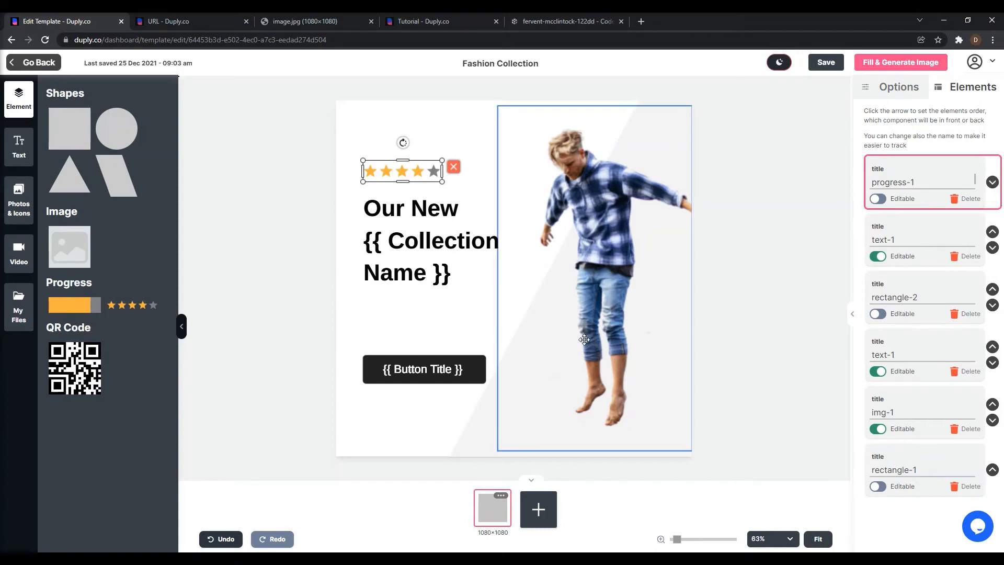
{"action": "left_click", "coordinate": [605, 185]}
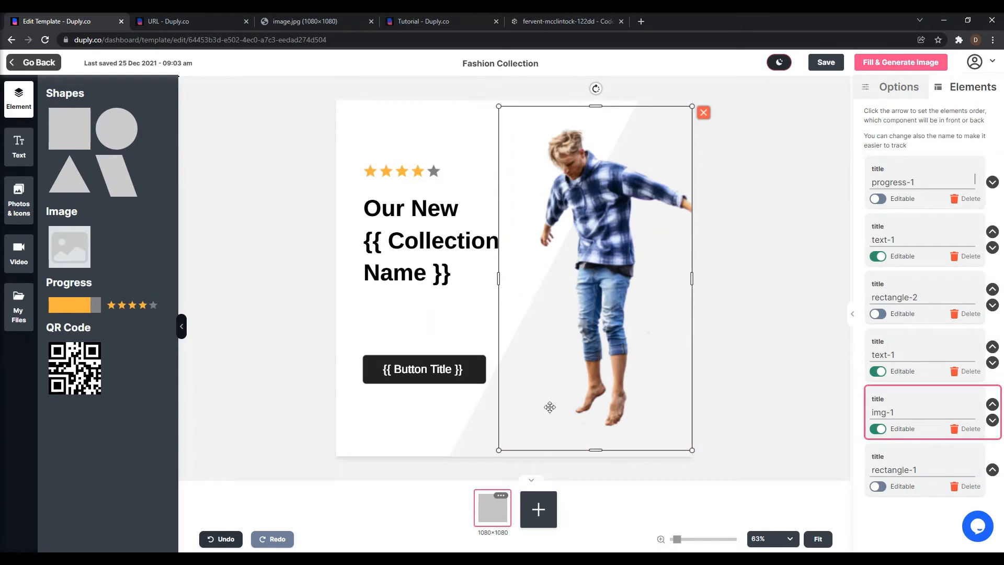
Try bringing the slanted background rectangle in front of the photo, and restore the stacking order.
{"action": "left_click", "coordinate": [891, 454]}
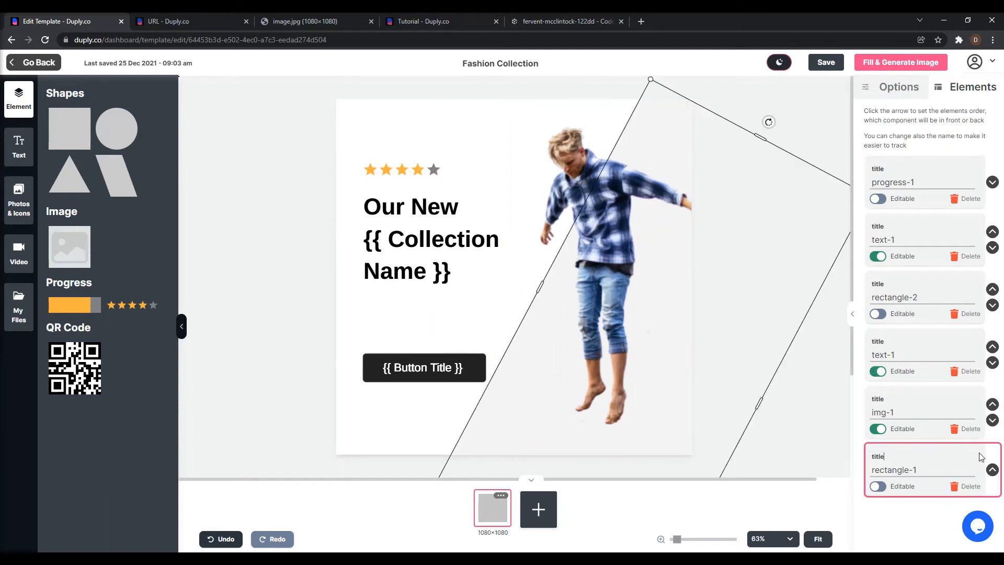
{"action": "left_click", "coordinate": [992, 468]}
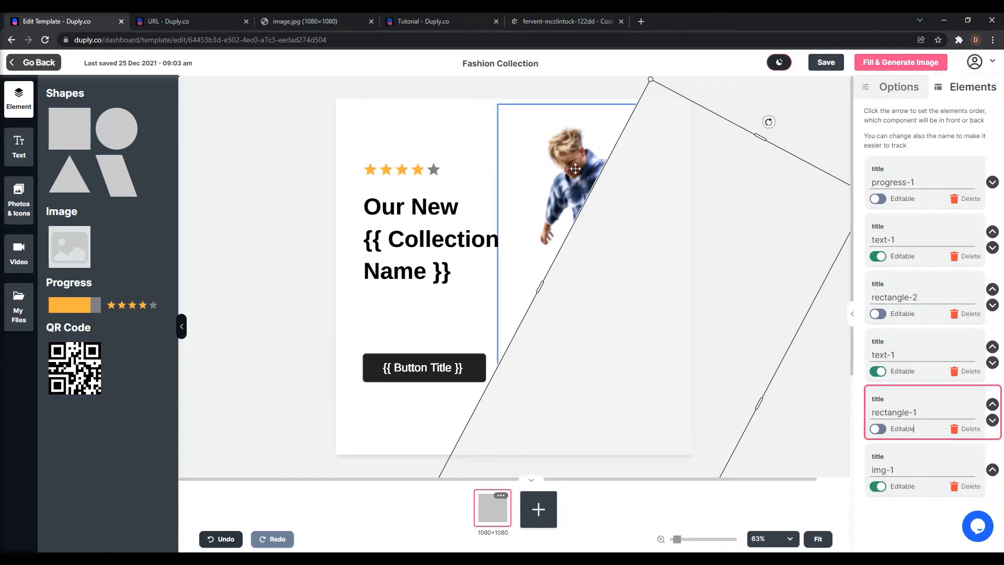
{"action": "left_click", "coordinate": [575, 168]}
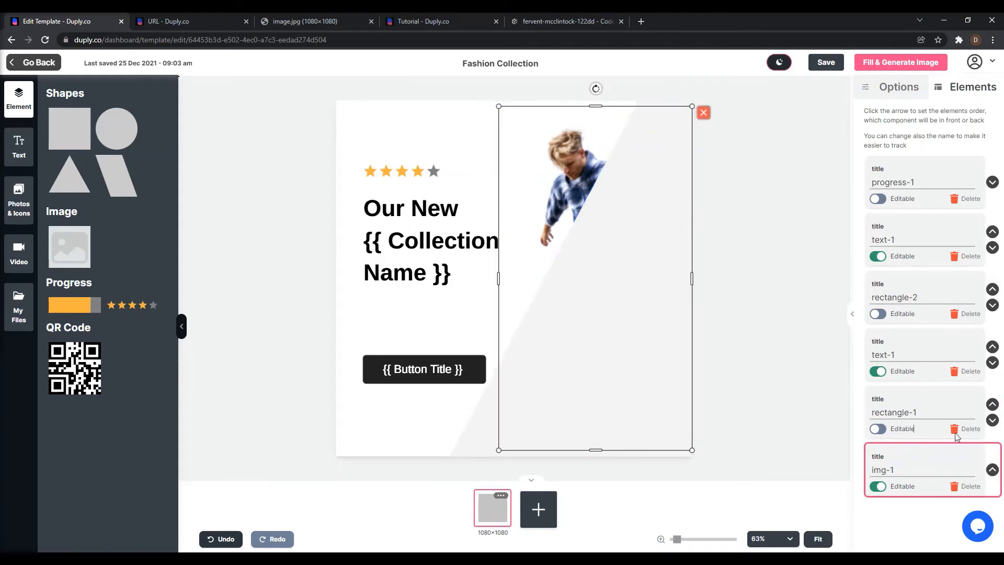
{"action": "left_click", "coordinate": [992, 421]}
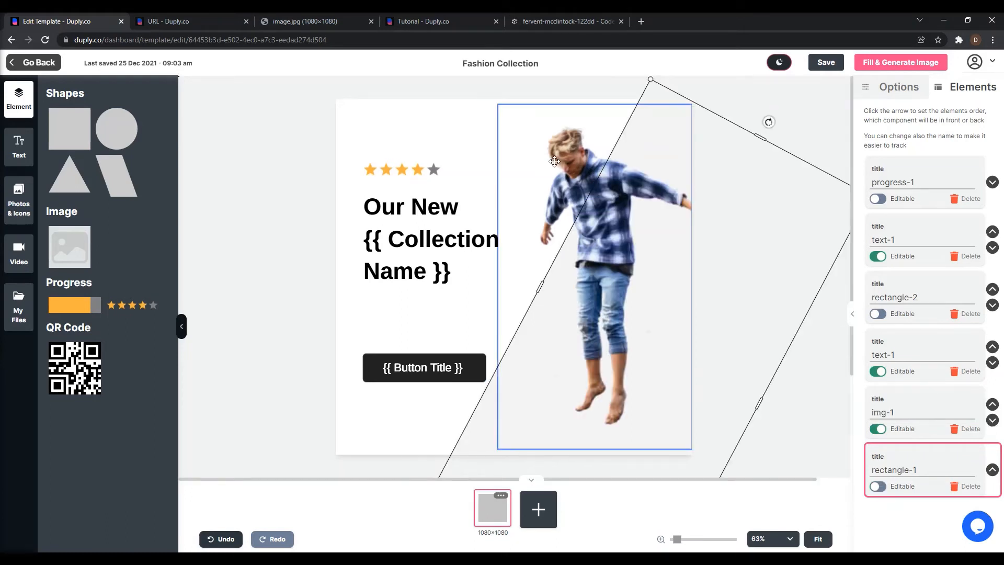
Try a red canvas background, and set the background back to white (#ffffff).
{"action": "left_click", "coordinate": [450, 109]}
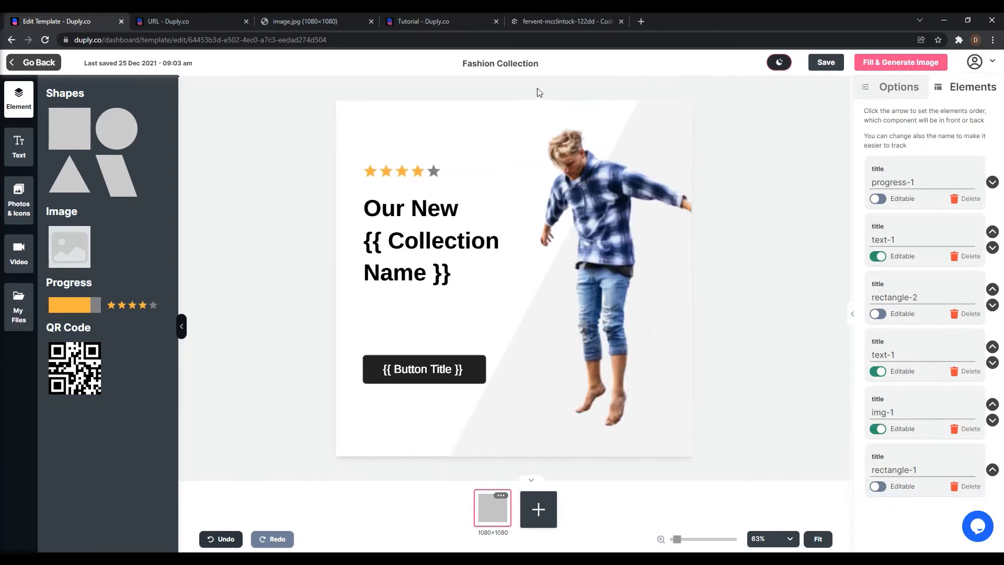
{"action": "left_click", "coordinate": [861, 90]}
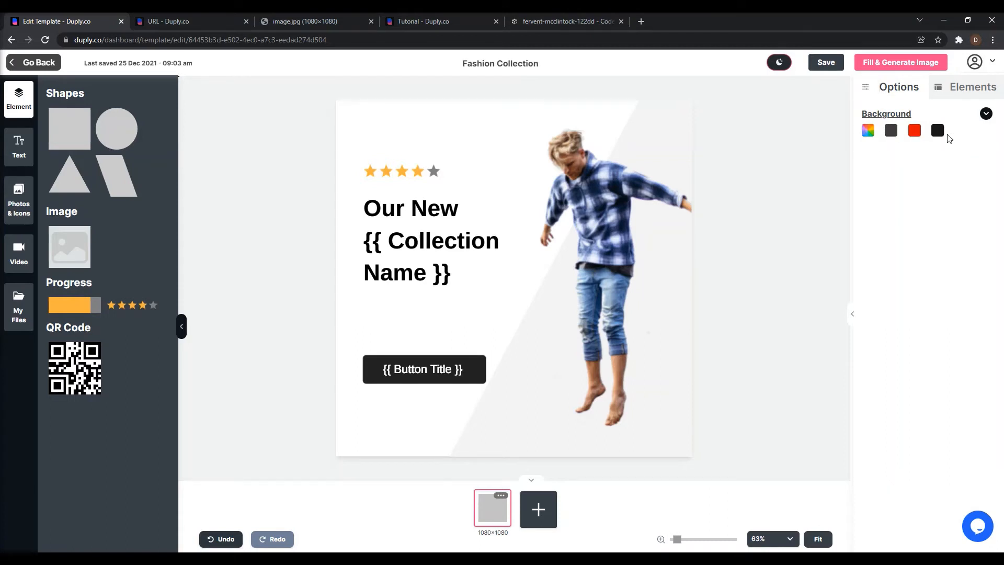
{"action": "left_click", "coordinate": [914, 137]}
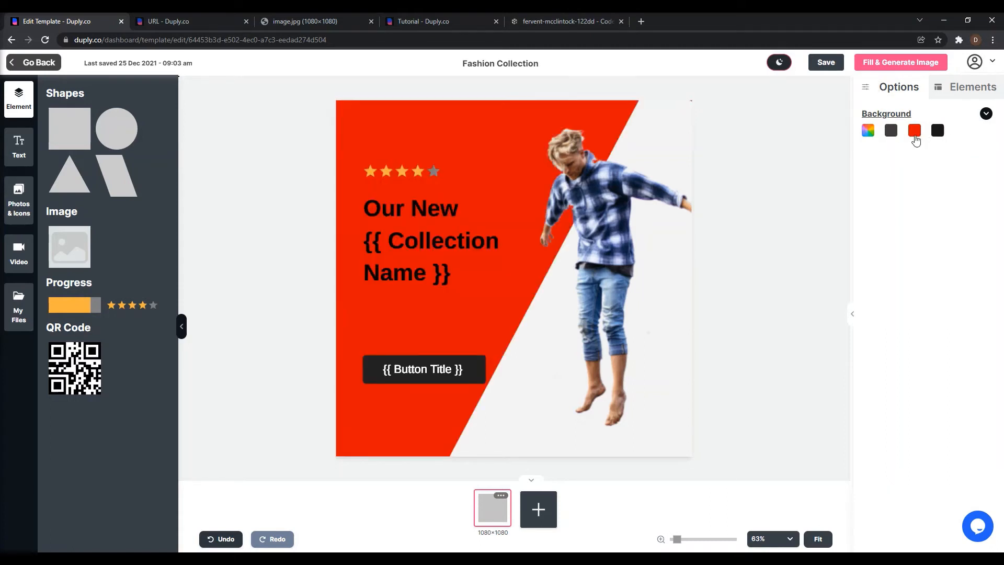
{"action": "left_click", "coordinate": [868, 131]}
{"action": "left_click_drag", "start_coordinate": [880, 238], "coordinate": [848, 232]}
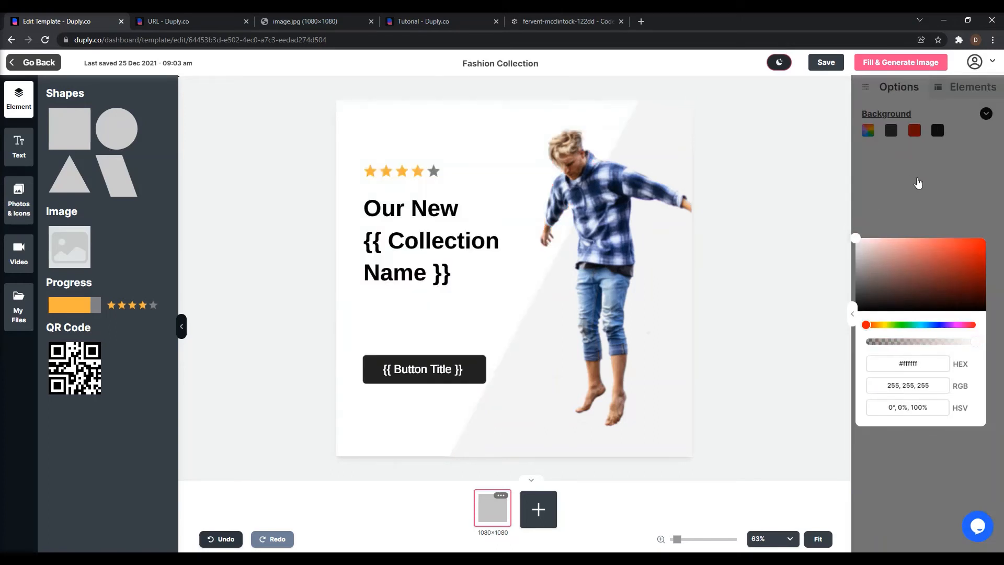
{"action": "left_click", "coordinate": [919, 183]}
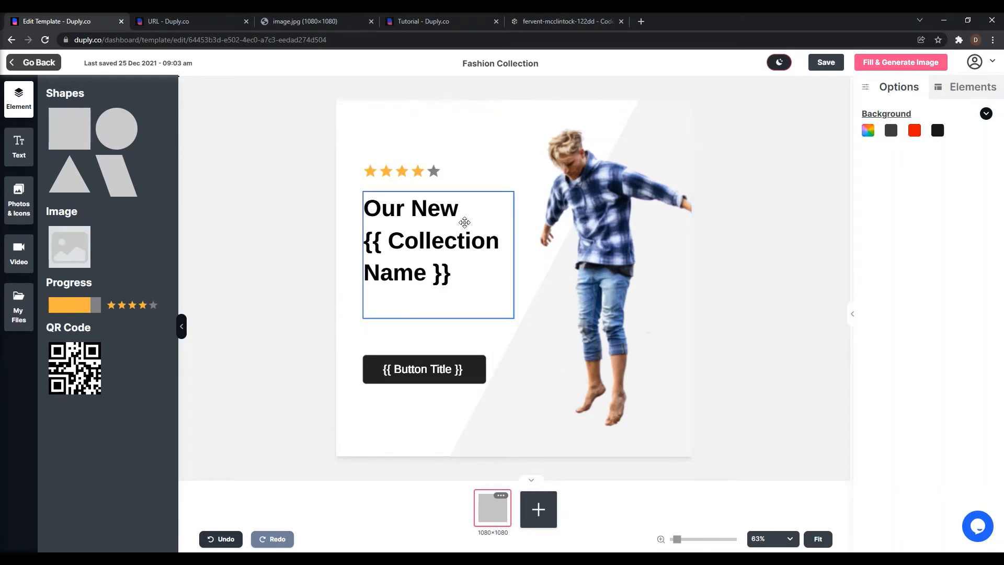
Compare the options of the star rating with those of the "Our New {{ Collection Name }}" headline.
{"action": "left_click", "coordinate": [411, 178]}
{"action": "left_click", "coordinate": [402, 213]}
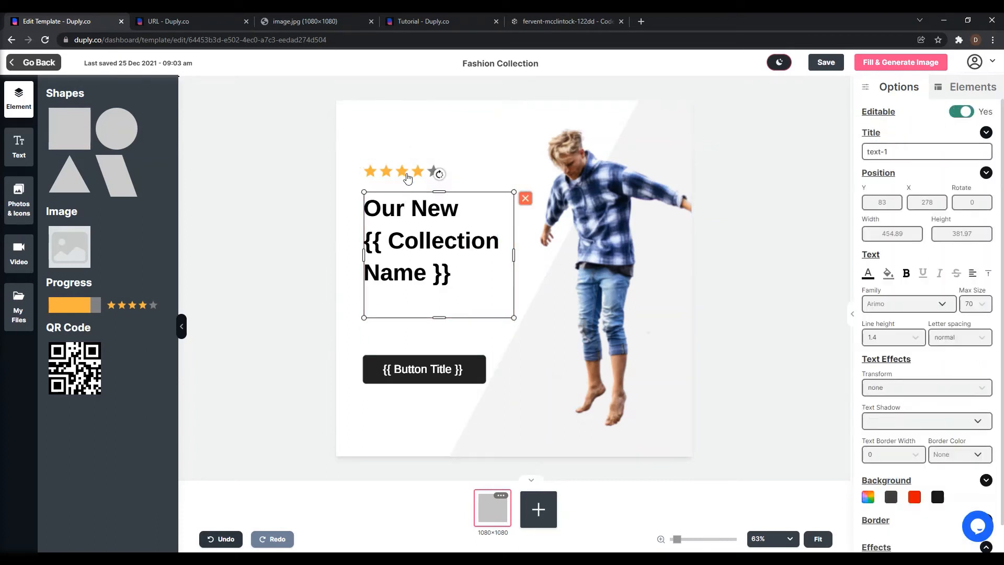
{"action": "left_click", "coordinate": [406, 177]}
{"action": "left_click", "coordinate": [402, 203]}
{"action": "left_click", "coordinate": [386, 173]}
{"action": "left_click", "coordinate": [403, 199]}
{"action": "scroll", "coordinate": [895, 364], "scroll_direction": "down", "scroll_amount": 1}
{"action": "scroll", "coordinate": [910, 386], "scroll_direction": "up", "scroll_amount": 1}
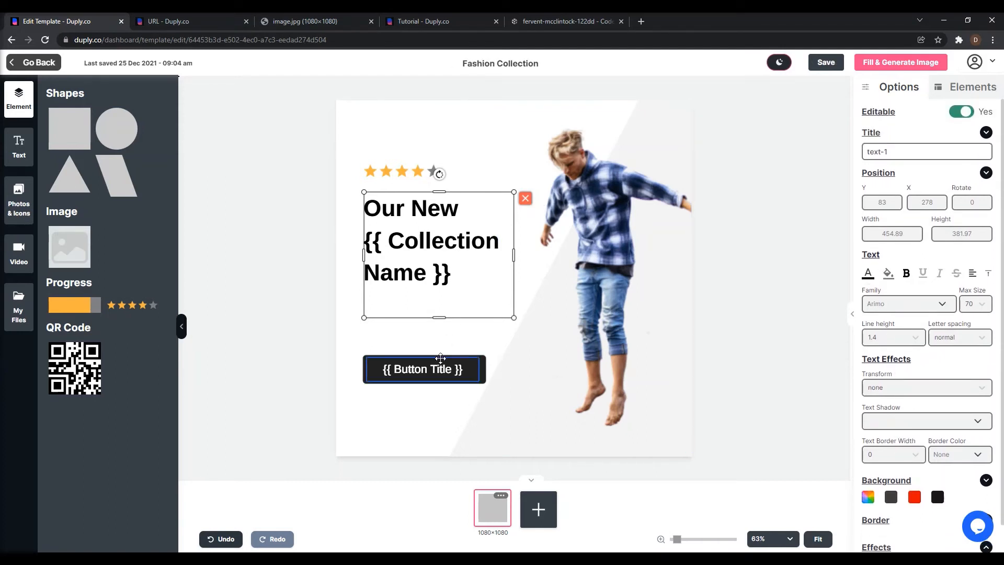
Examine the photo's image settings and its Editable option, and deselect the photo.
{"action": "left_click", "coordinate": [611, 160]}
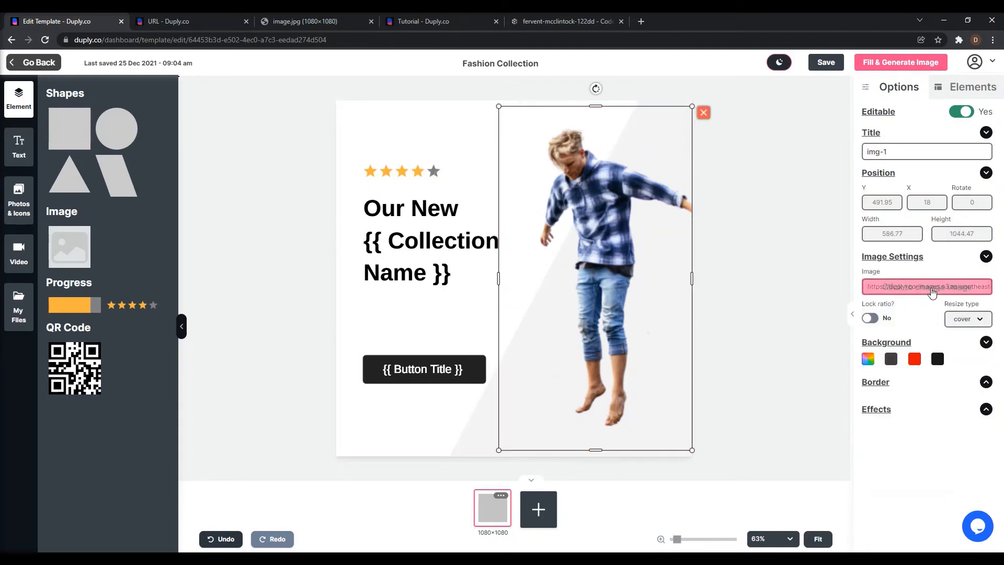
{"action": "mouse_move", "coordinate": [939, 289]}
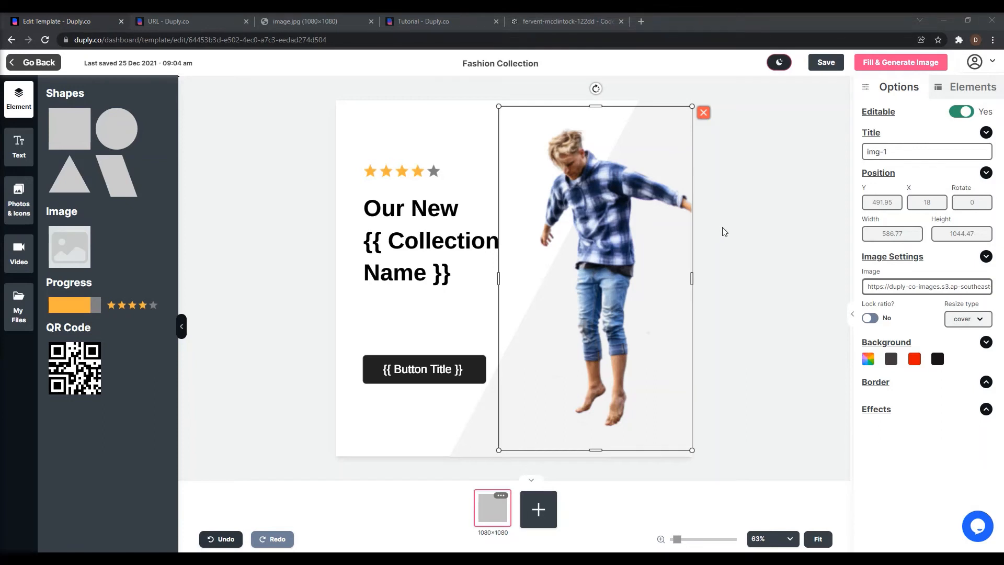
{"action": "mouse_move", "coordinate": [913, 123]}
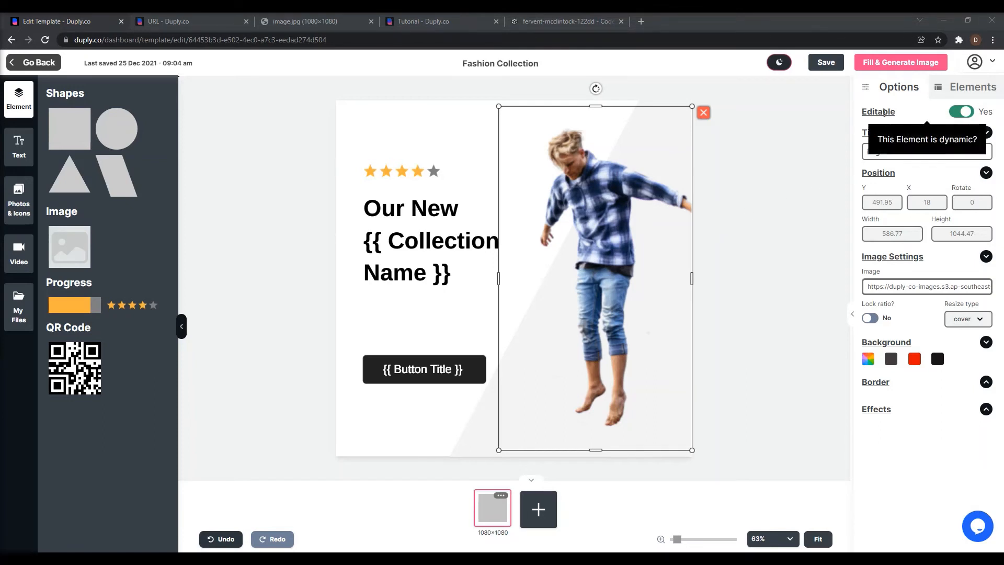
{"action": "left_click_drag", "start_coordinate": [879, 113], "coordinate": [874, 113]}
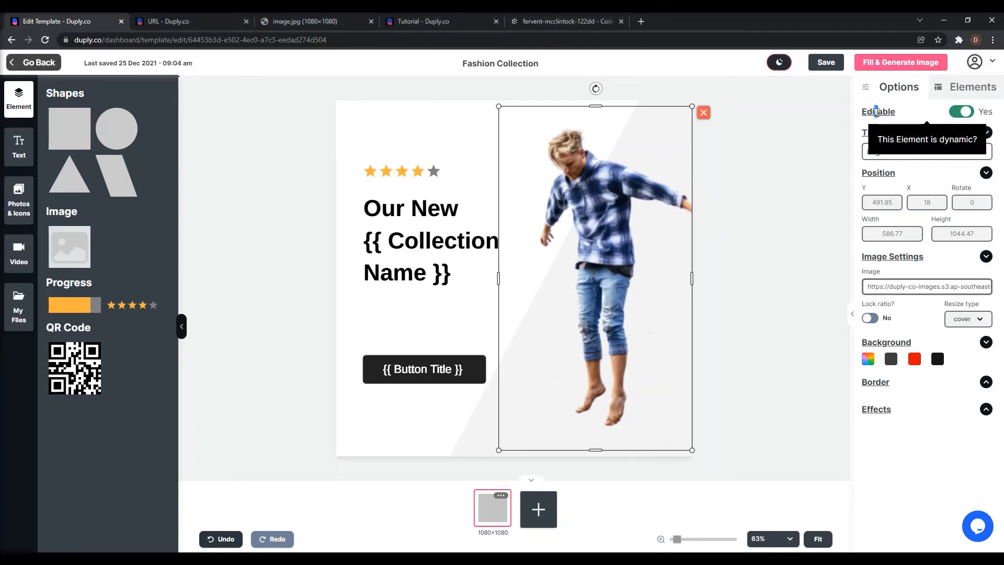
{"action": "left_click", "coordinate": [807, 193]}
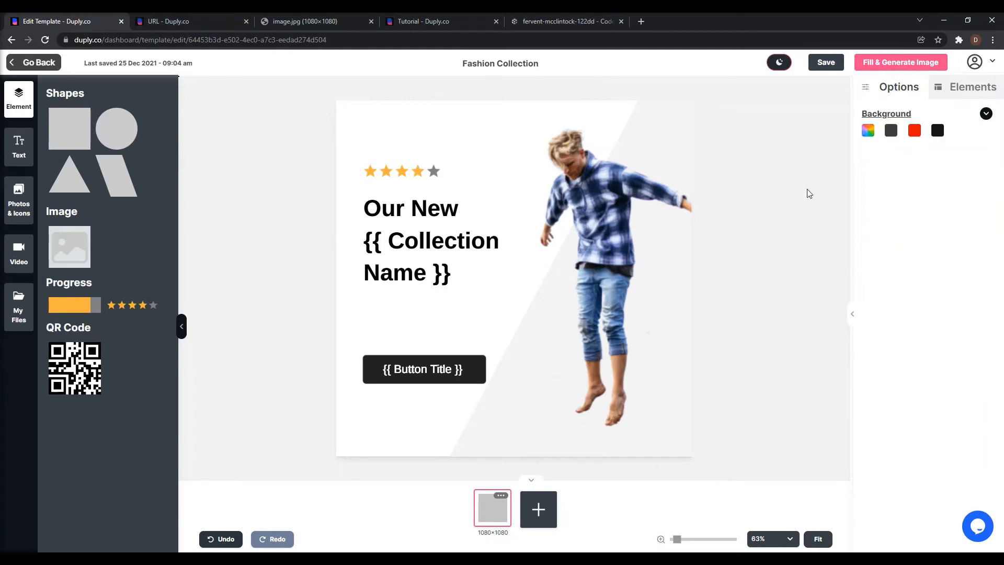
Review the Fill & Generate Image methods and the headline's Title field, closing the methods dialog again.
{"action": "left_click", "coordinate": [426, 230]}
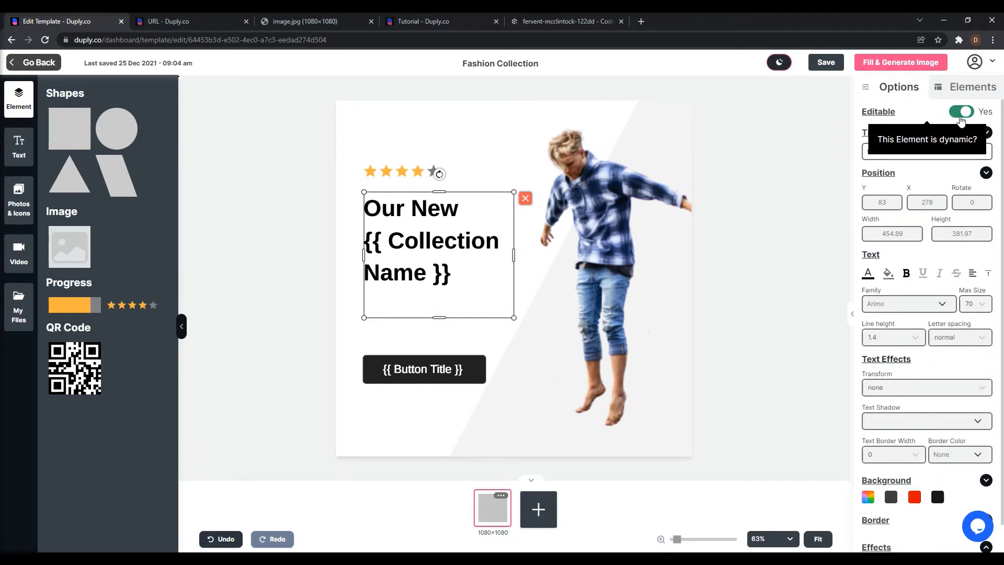
{"action": "left_click", "coordinate": [915, 63]}
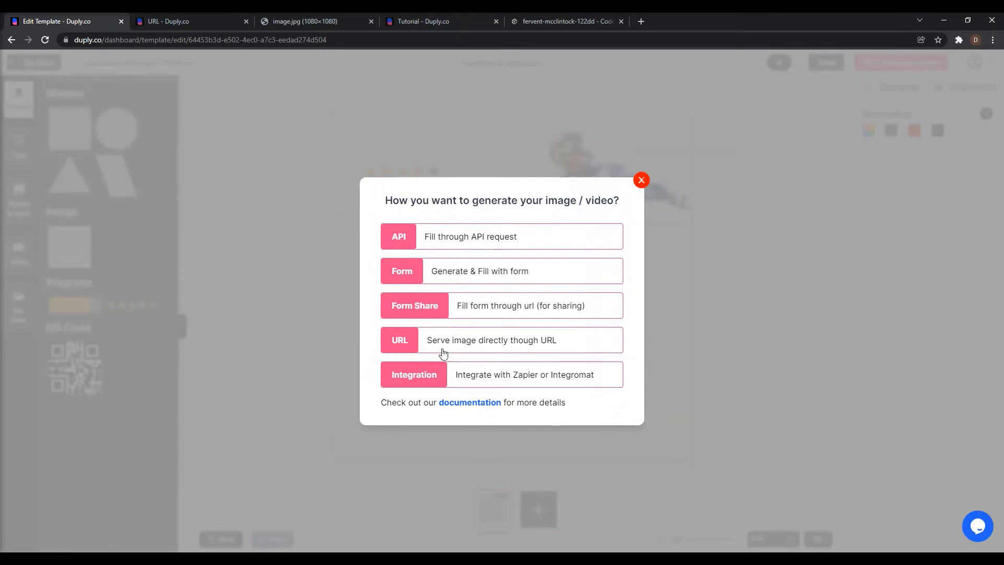
{"action": "left_click", "coordinate": [700, 170]}
{"action": "left_click", "coordinate": [444, 227]}
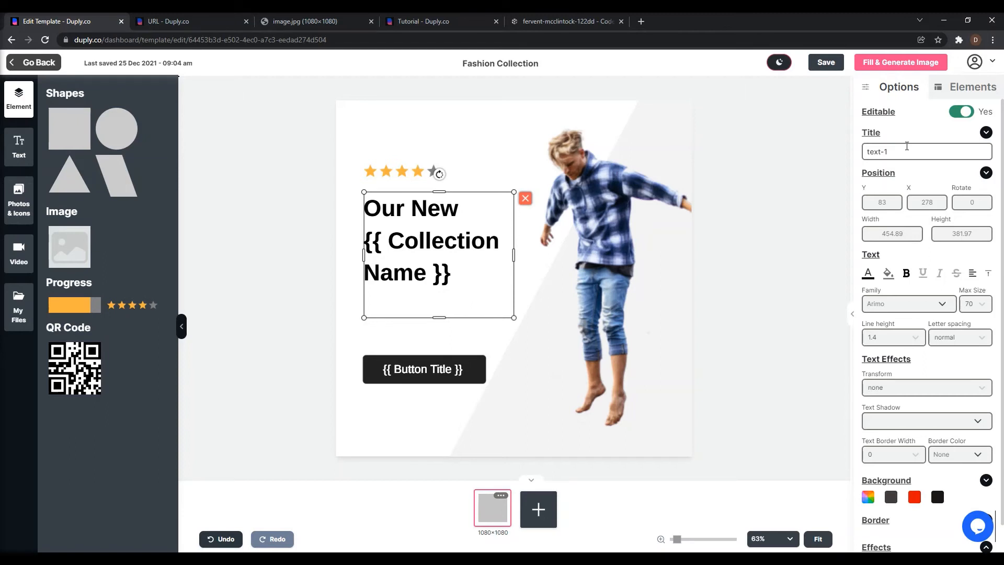
{"action": "left_click", "coordinate": [910, 149]}
{"action": "left_click", "coordinate": [883, 65]}
{"action": "left_click", "coordinate": [641, 180]}
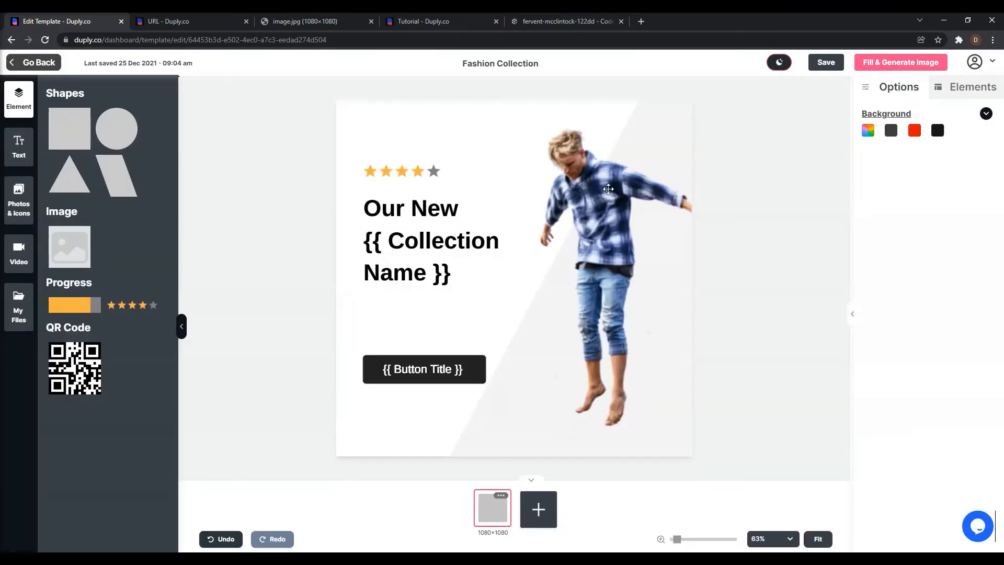
Check the Editable setting and title of the headline, star rating and photo elements.
{"action": "left_click", "coordinate": [455, 231]}
{"action": "left_click", "coordinate": [424, 170]}
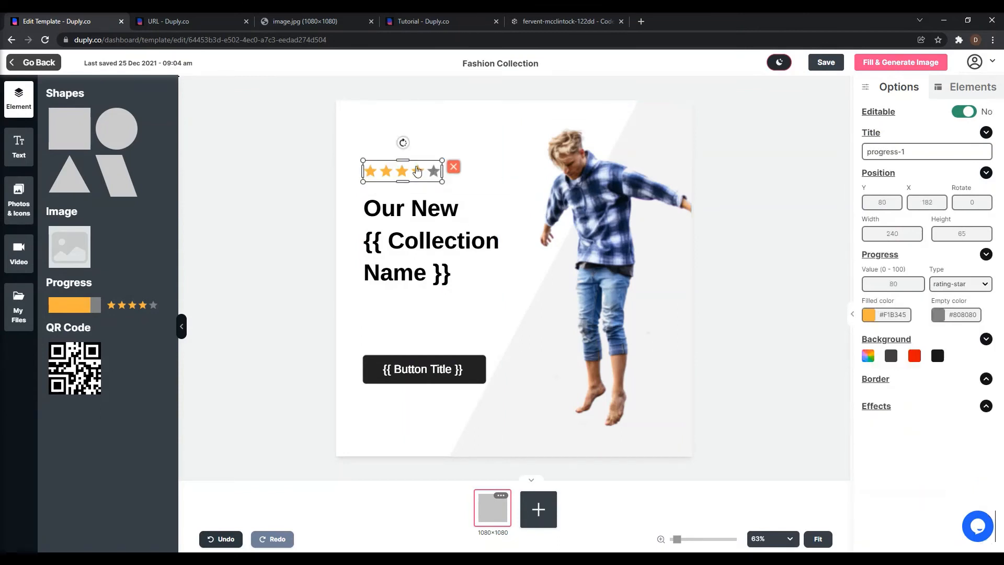
{"action": "left_click", "coordinate": [528, 323]}
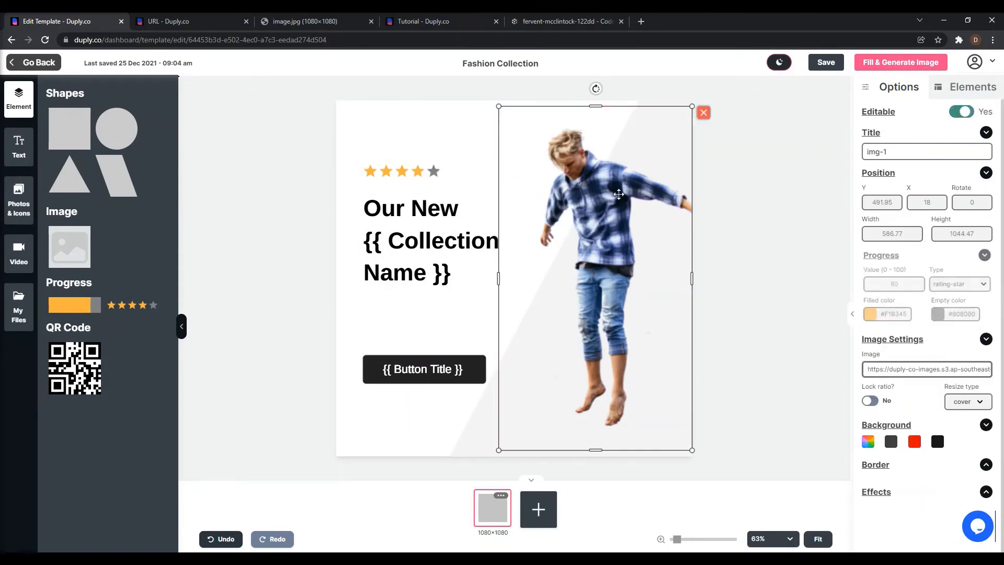
{"action": "left_click", "coordinate": [905, 150]}
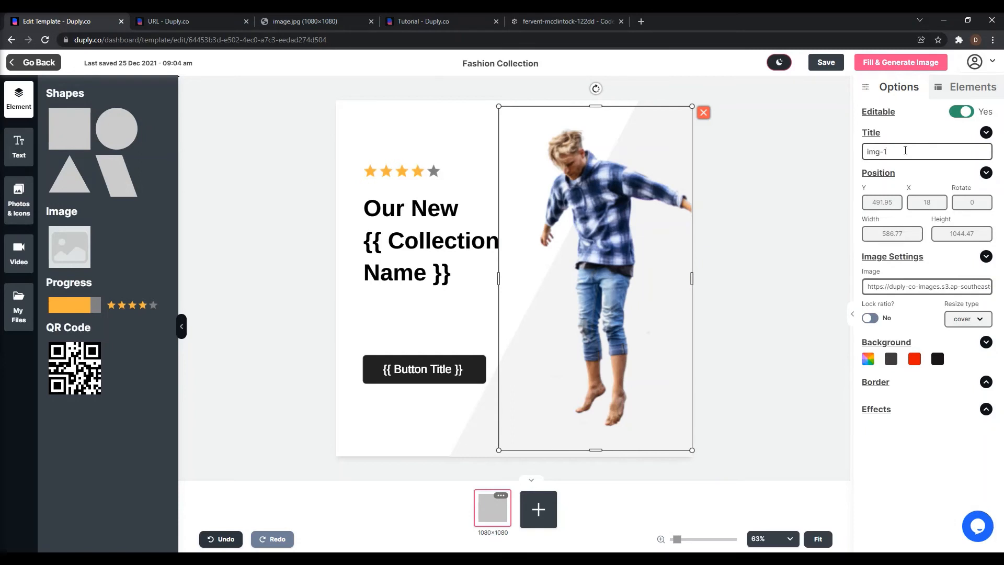
{"action": "left_click", "coordinate": [458, 221]}
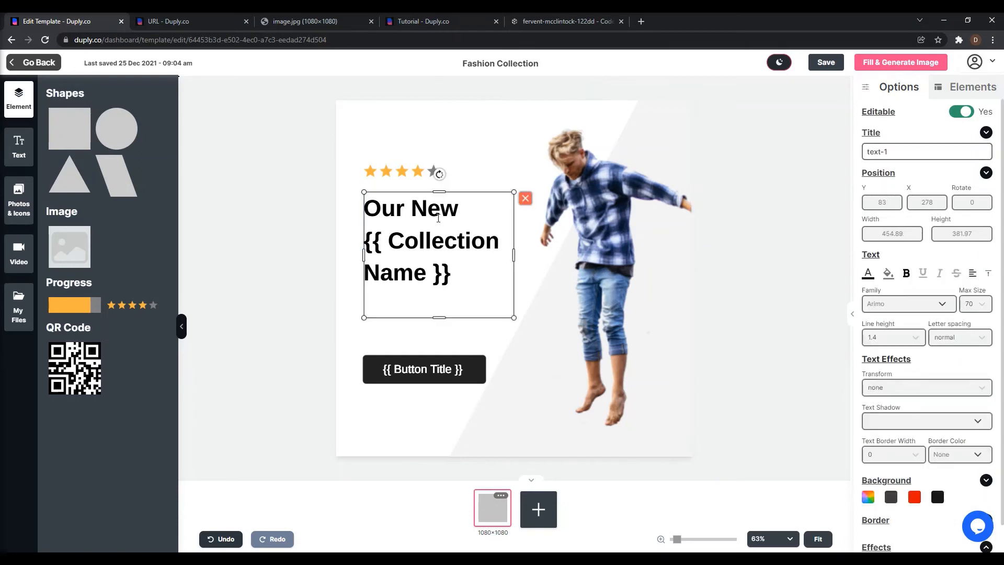
{"action": "left_click", "coordinate": [587, 212]}
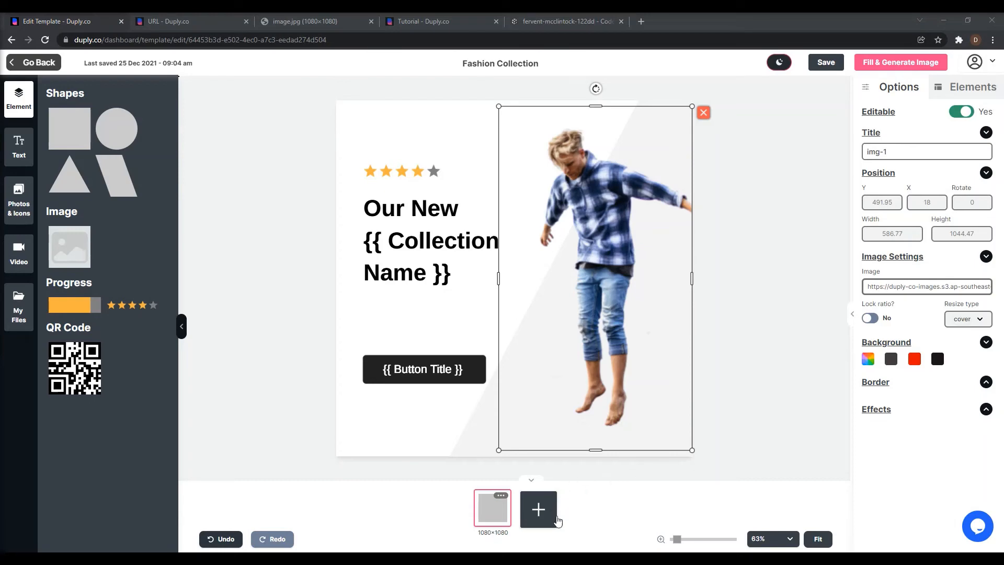
Create a new variant from the Instagram Story preset, 1080 × 1920 px, named "story".
{"action": "left_click", "coordinate": [542, 510]}
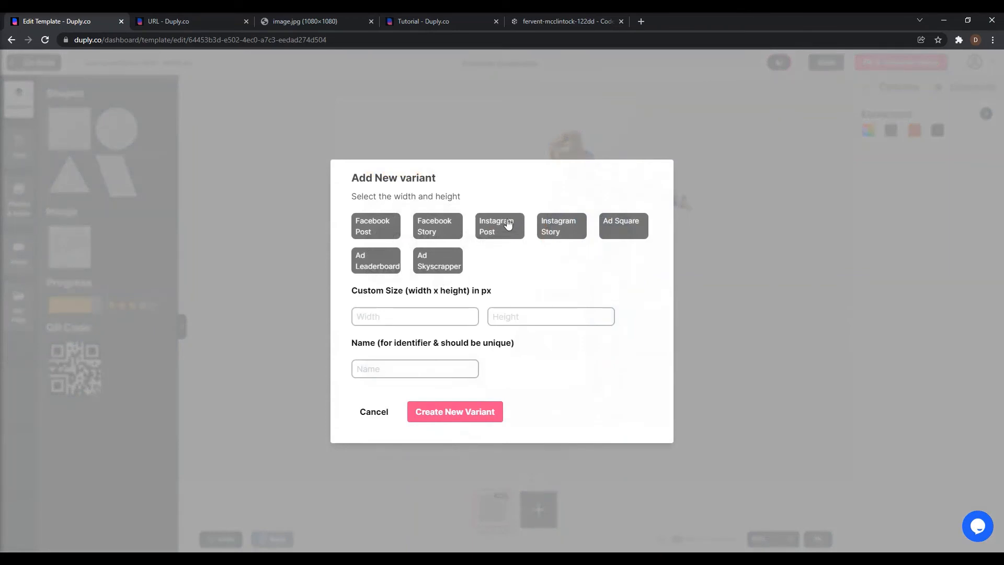
{"action": "left_click", "coordinate": [571, 229]}
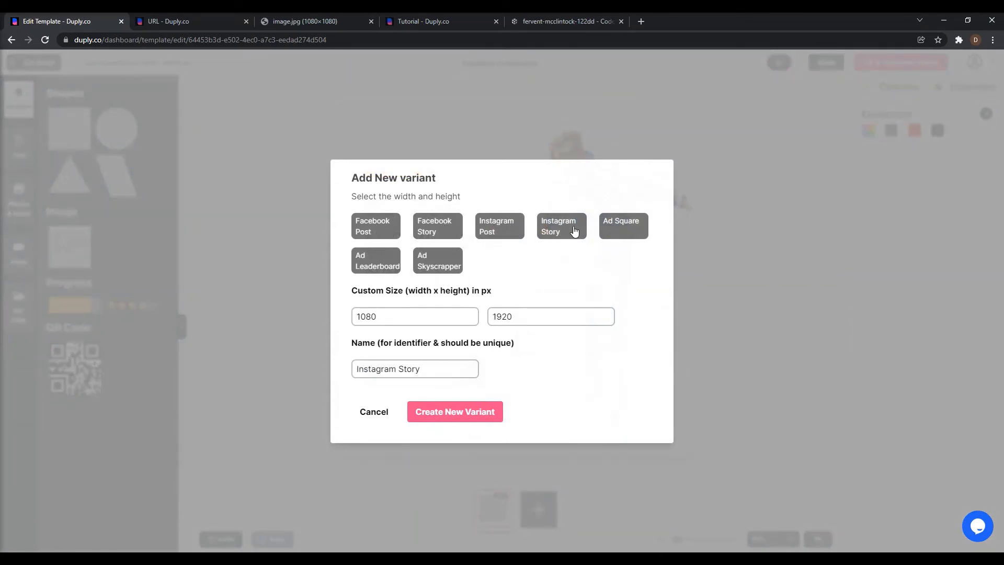
{"action": "left_click_drag", "start_coordinate": [426, 368], "coordinate": [269, 365]}
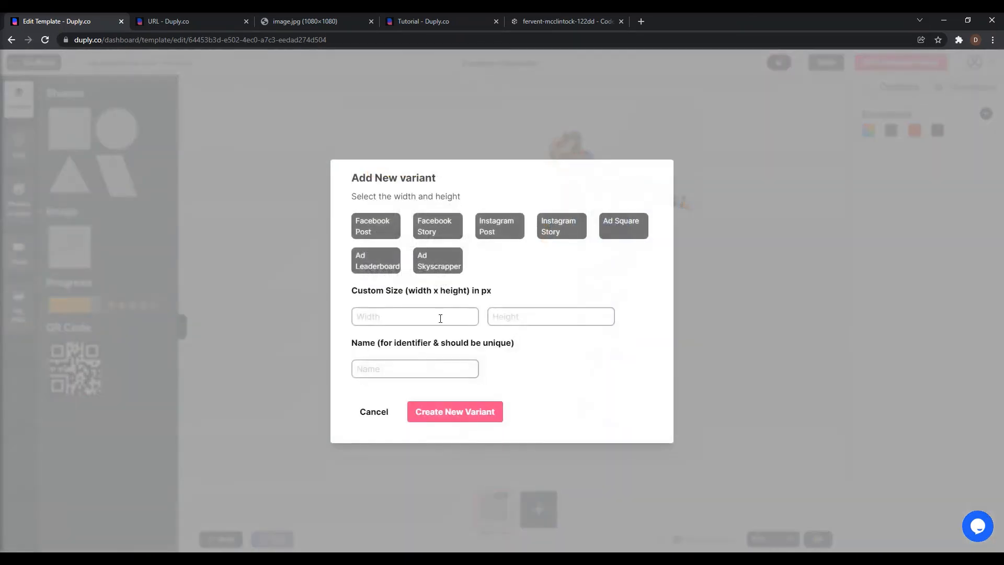
{"action": "left_click", "coordinate": [569, 225]}
{"action": "left_click", "coordinate": [421, 368]}
{"action": "key", "text": "ctrl+a"}
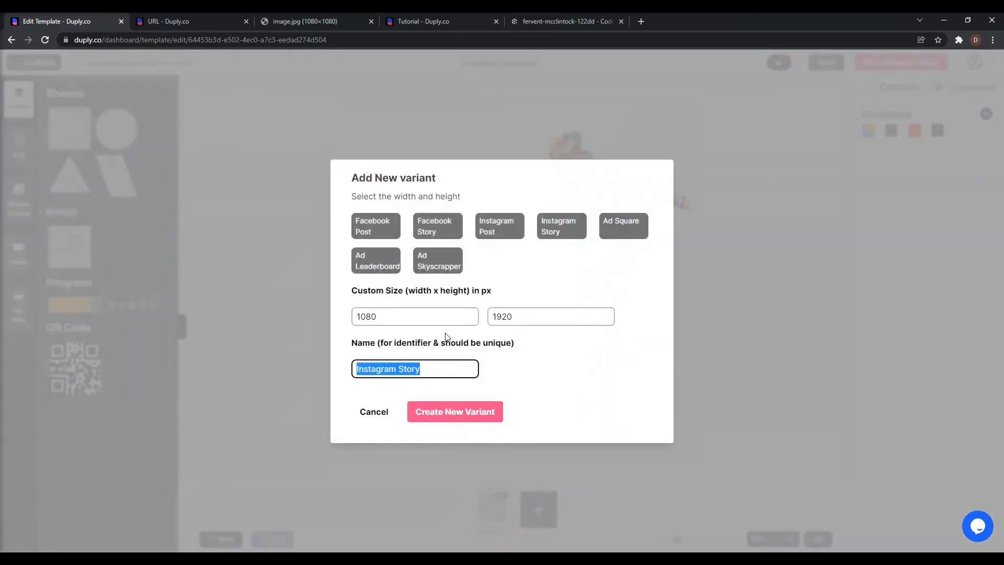
{"action": "type", "text": "story"}
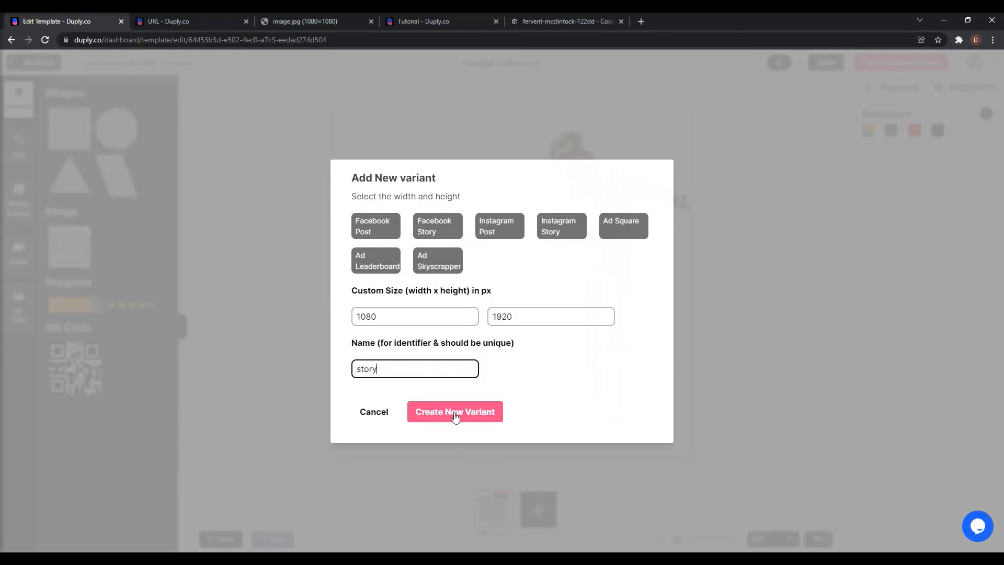
{"action": "left_click", "coordinate": [456, 414]}
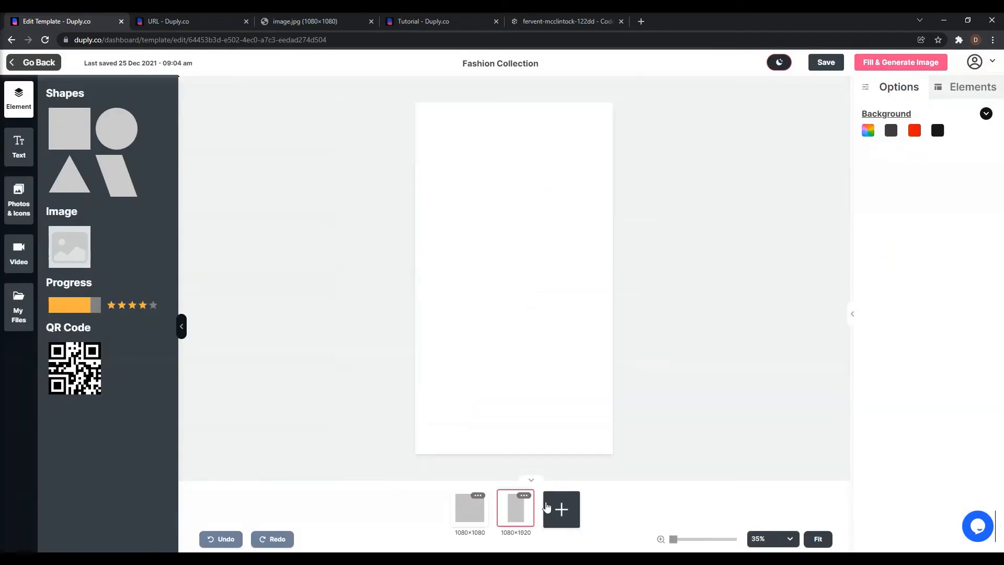
Compare the 1080×1080 and 1080×1920 variants, finishing on the 1080×1080 design.
{"action": "left_click", "coordinate": [465, 513]}
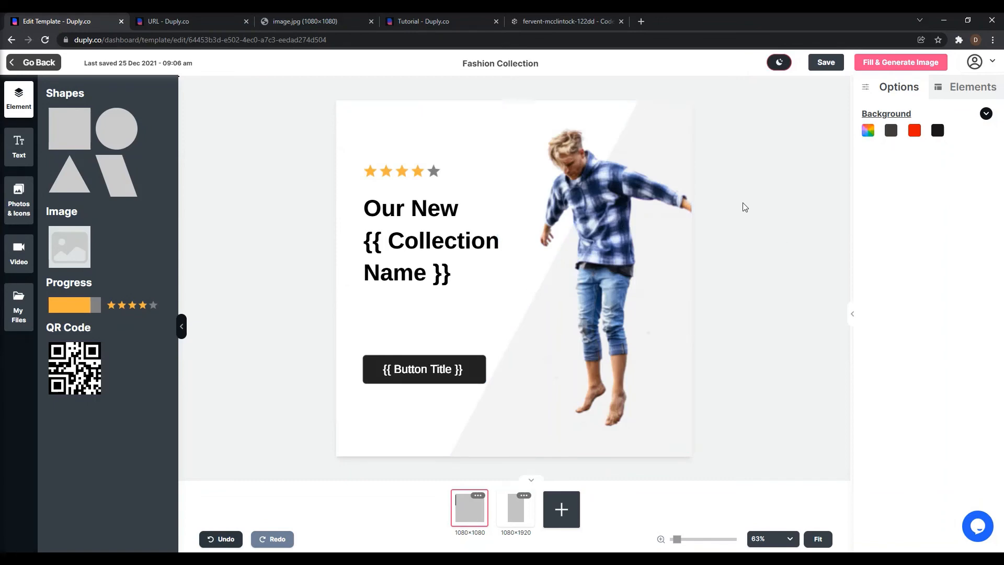
{"action": "left_click", "coordinate": [511, 515]}
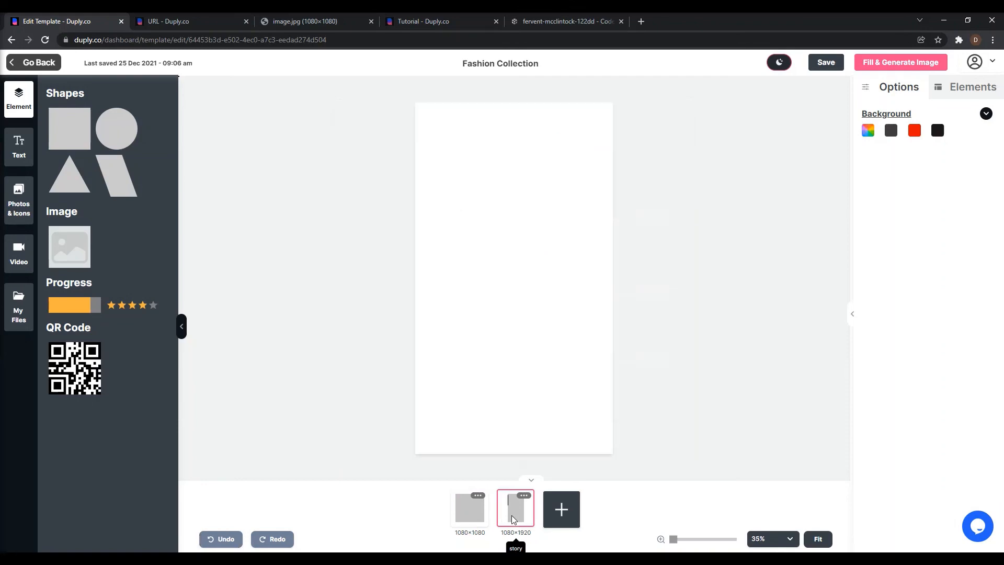
{"action": "left_click", "coordinate": [482, 512]}
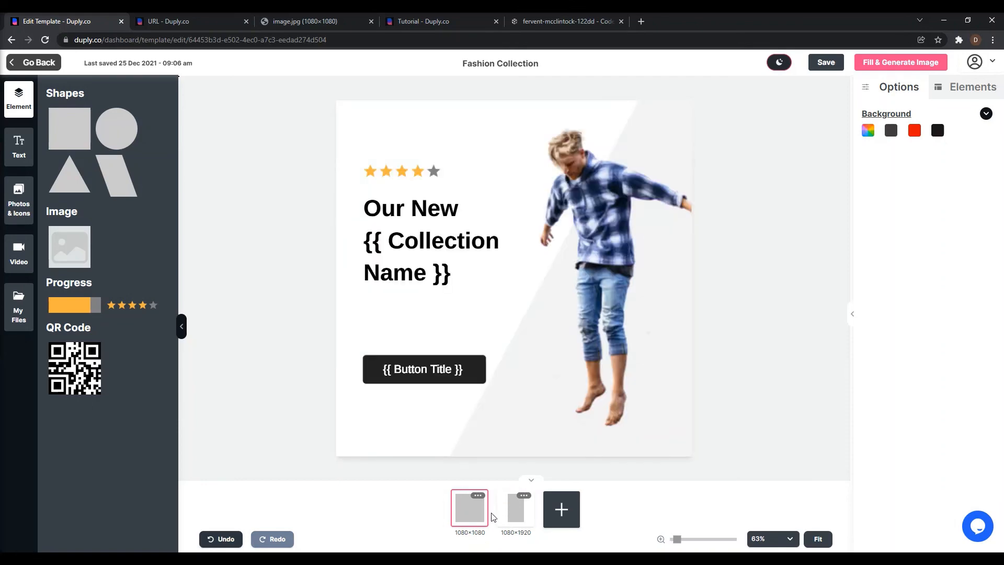
{"action": "left_click", "coordinate": [513, 510]}
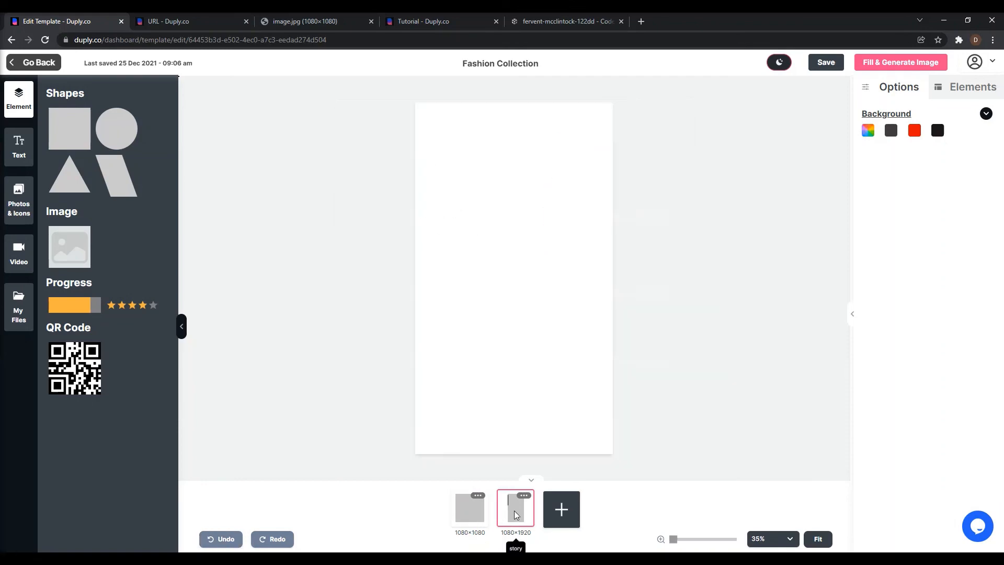
{"action": "left_click", "coordinate": [481, 513]}
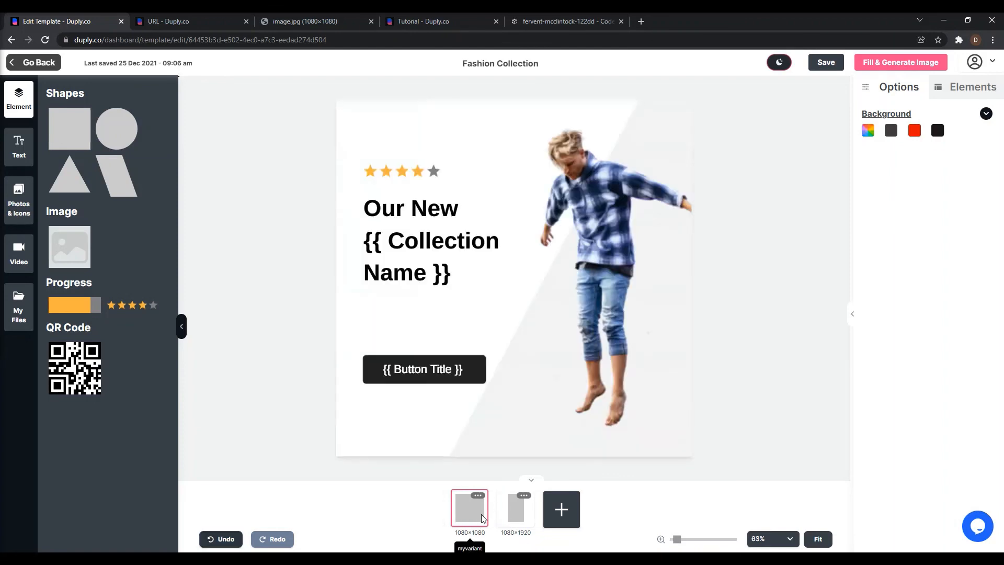
{"action": "left_click", "coordinate": [519, 519]}
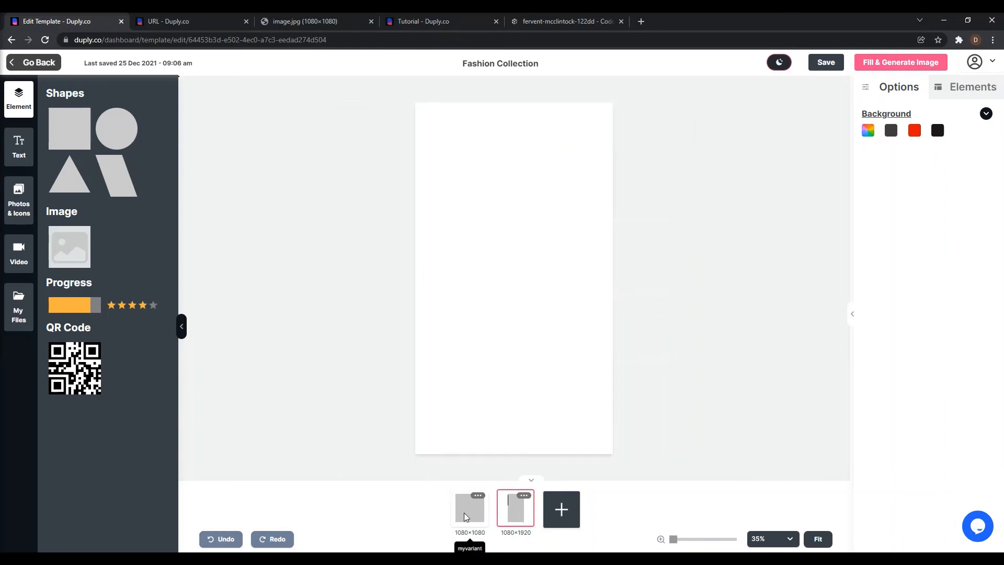
{"action": "left_click", "coordinate": [463, 512]}
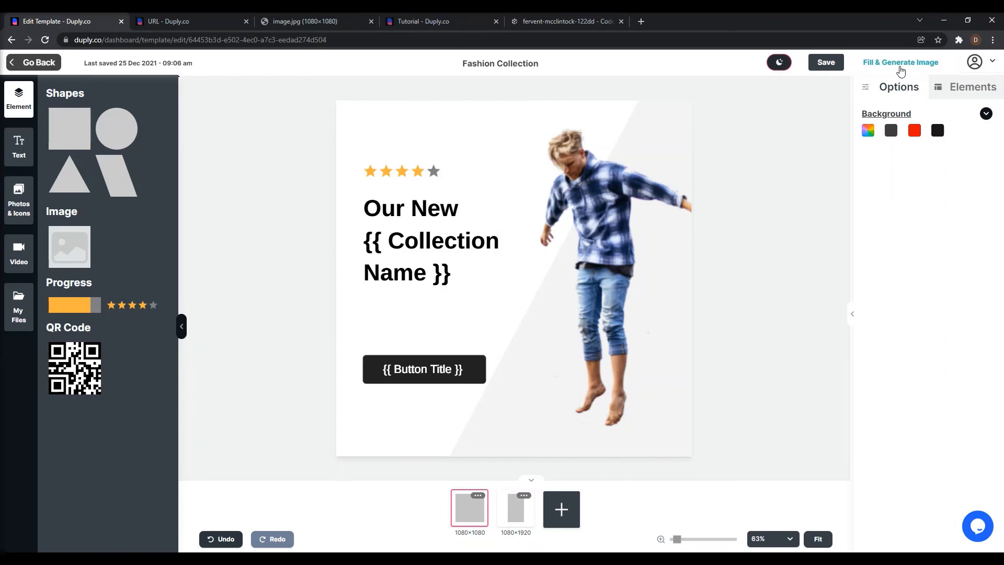
Leave the template editor and return to the dashboard's template overview.
{"action": "left_click", "coordinate": [39, 63]}
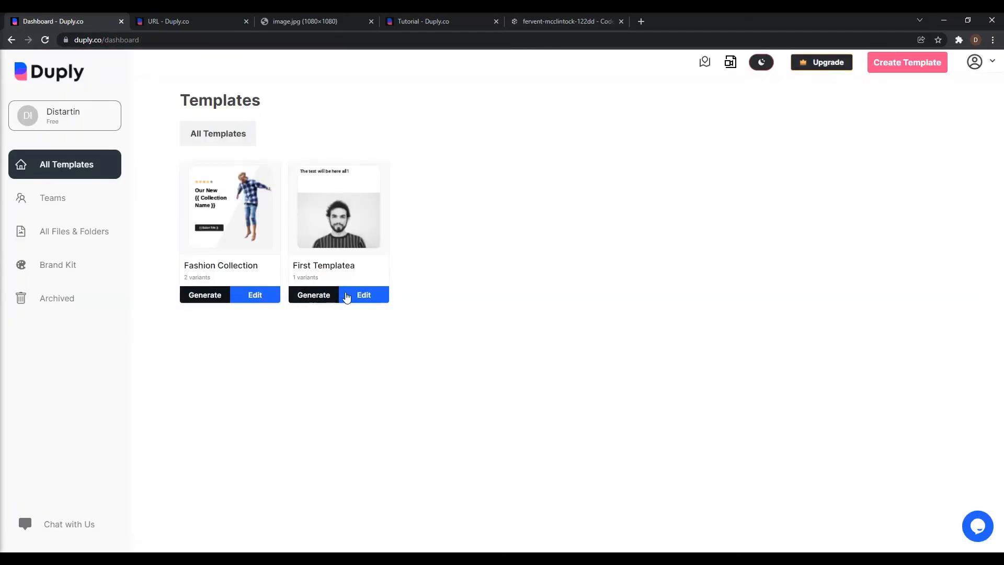
{"action": "mouse_move", "coordinate": [226, 214]}
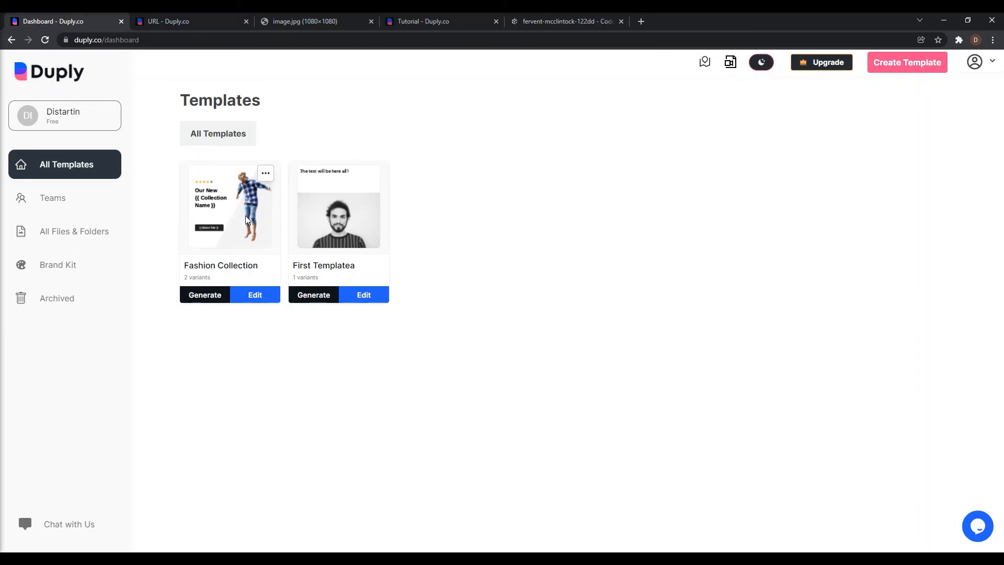